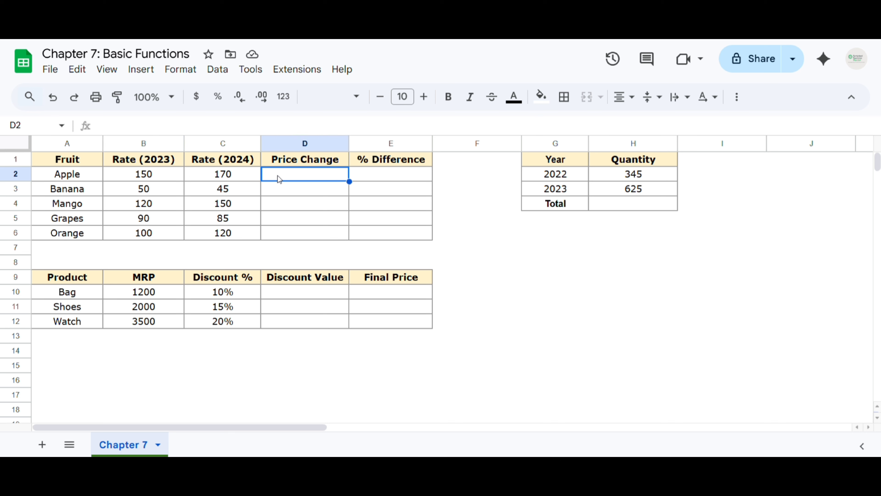
- Enter the formula =C2-B2 in D2 to calculate Apple's price change between 2023 and 2024
{"action": "type", "text": "="}
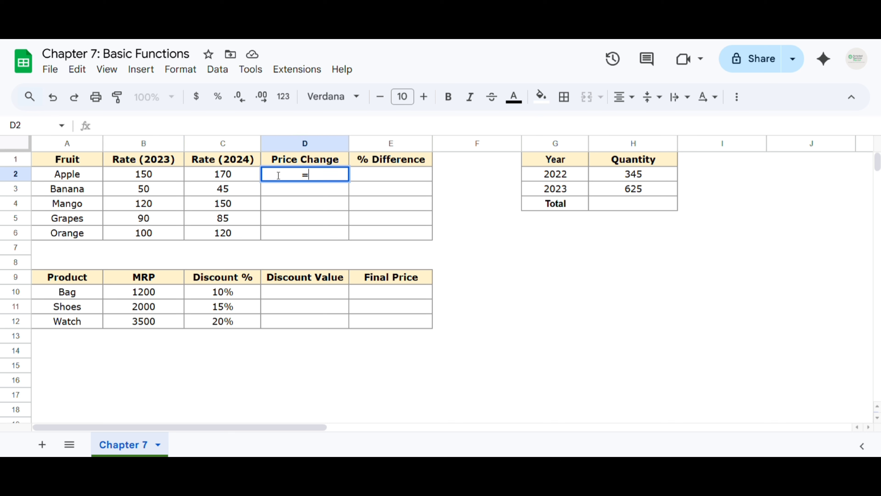
{"action": "left_click", "coordinate": [239, 175]}
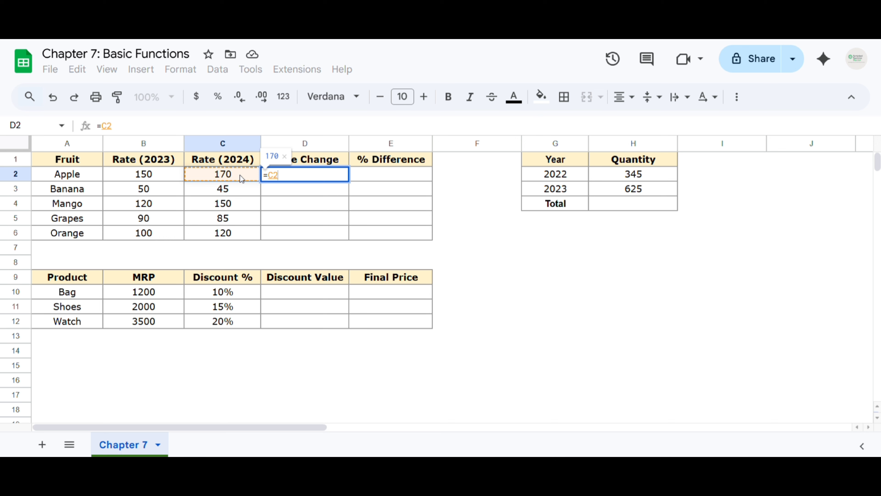
{"action": "type", "text": "-"}
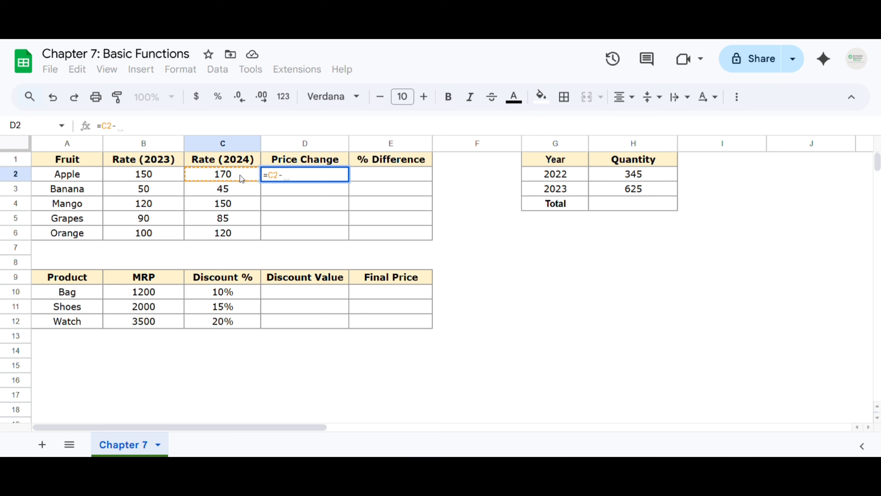
{"action": "left_click", "coordinate": [136, 176]}
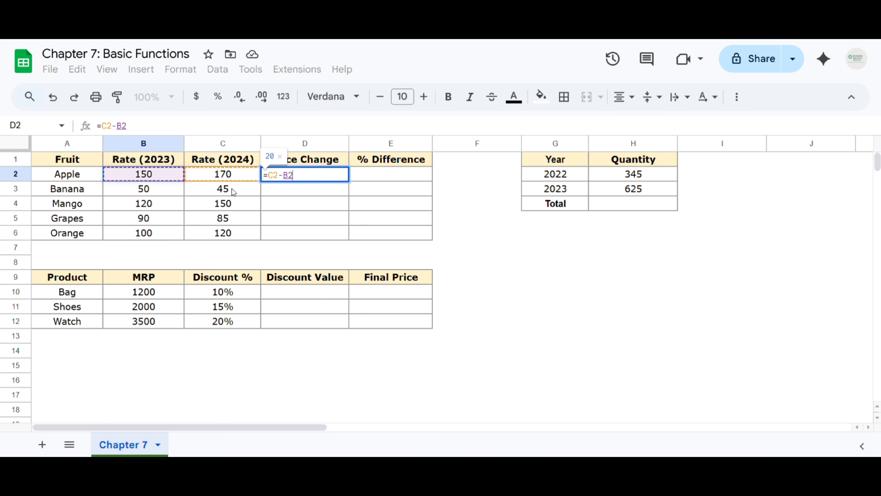
{"action": "key", "text": "Return"}
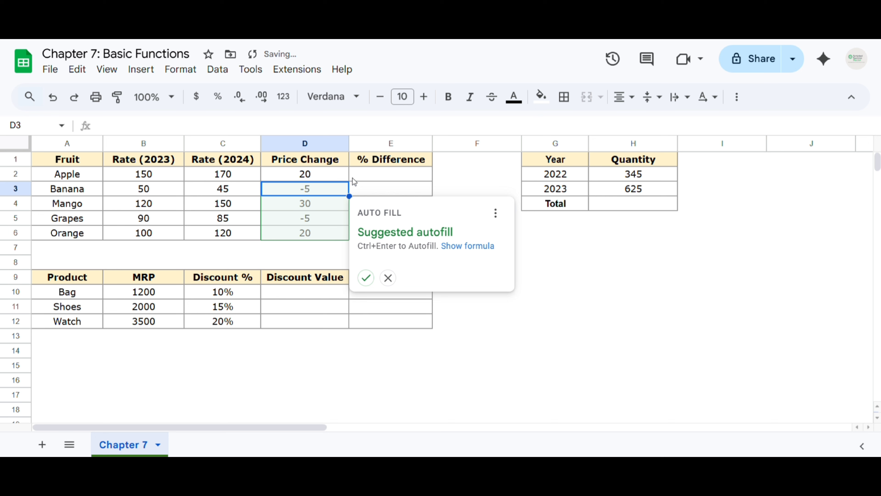
{"action": "key", "text": "Up"}
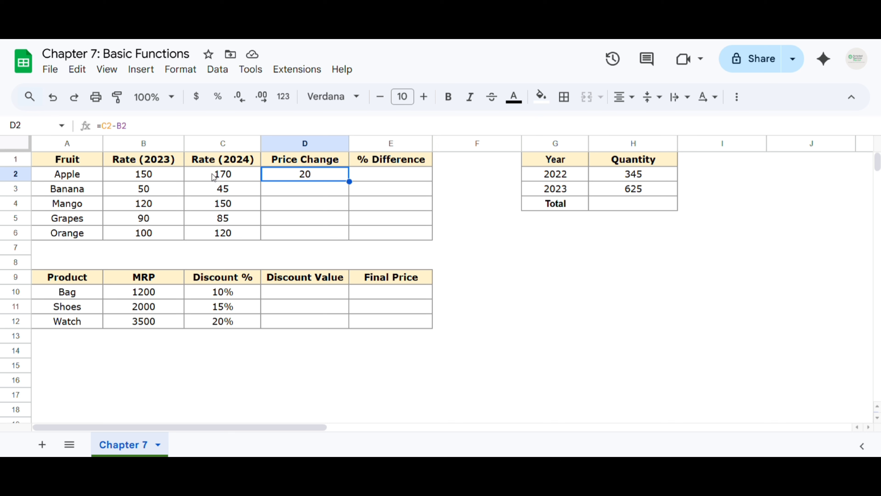
- Change Apple's 2023 rate in B2 to 160
{"action": "left_click", "coordinate": [142, 176]}
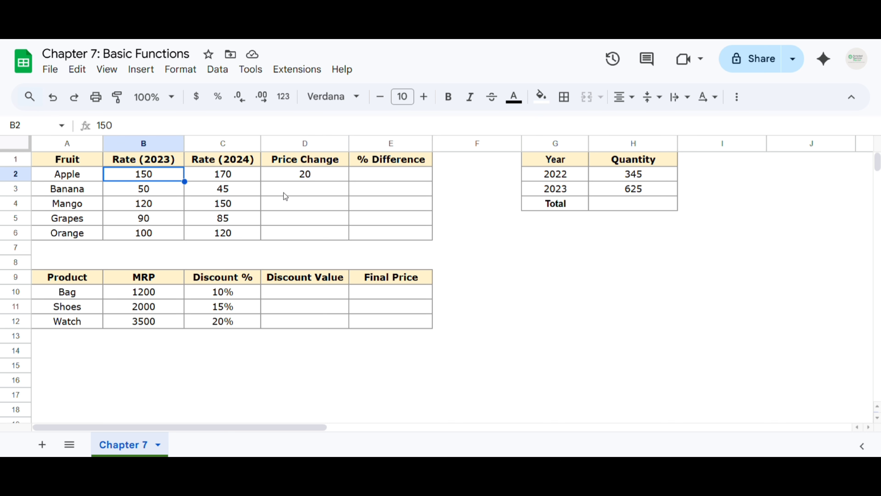
{"action": "key", "text": "BackSpace"}
{"action": "type", "text": "160"}
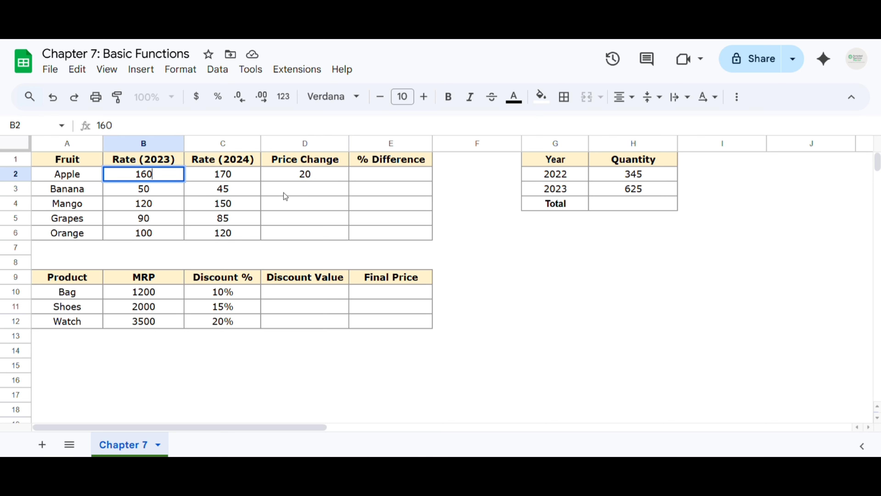
{"action": "key", "text": "Return"}
- Try extending the D2 formula through D6 with autofill, check the copied formulas, and undo the fill
{"action": "left_click", "coordinate": [279, 175]}
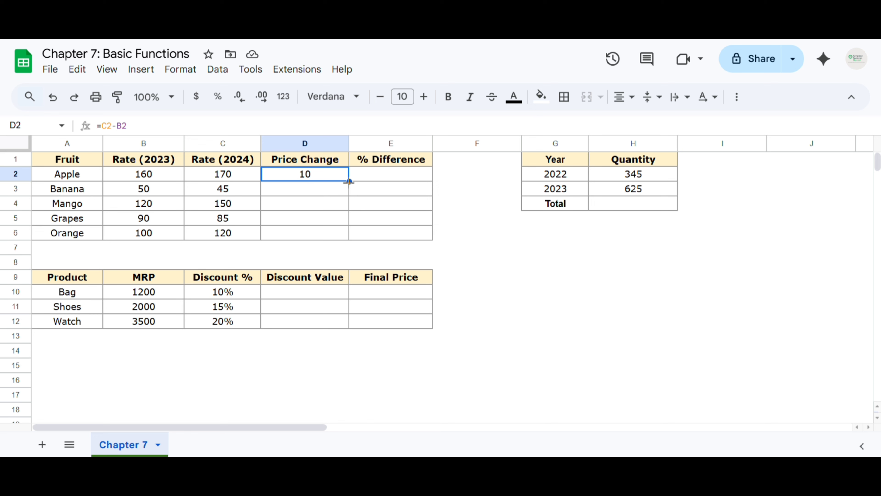
{"action": "left_click_drag", "start_coordinate": [349, 194], "coordinate": [349, 243]}
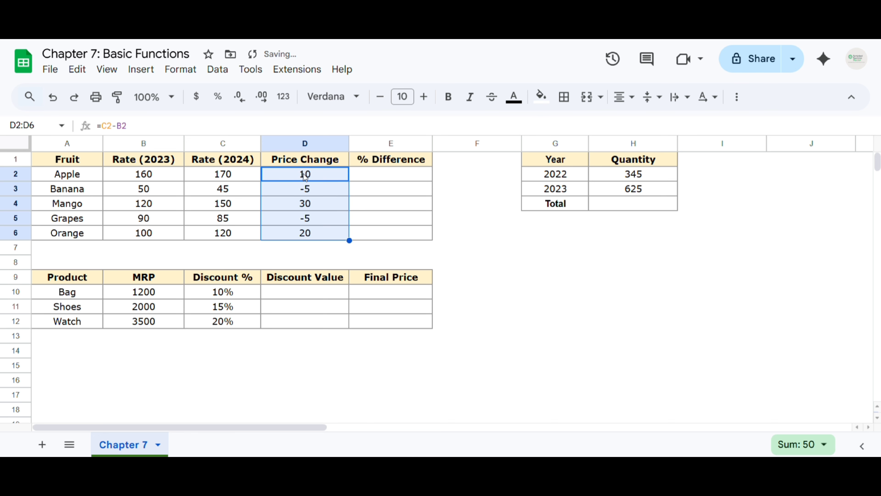
{"action": "left_click", "coordinate": [298, 191]}
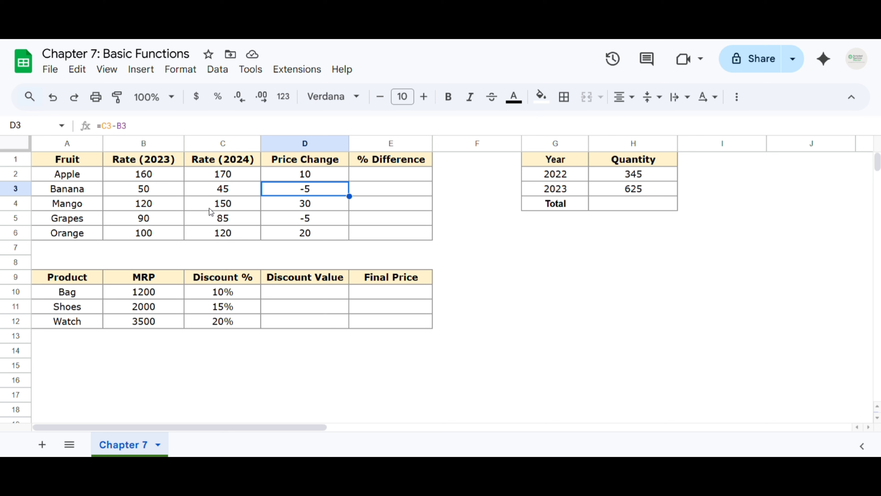
{"action": "key", "text": "F2"}
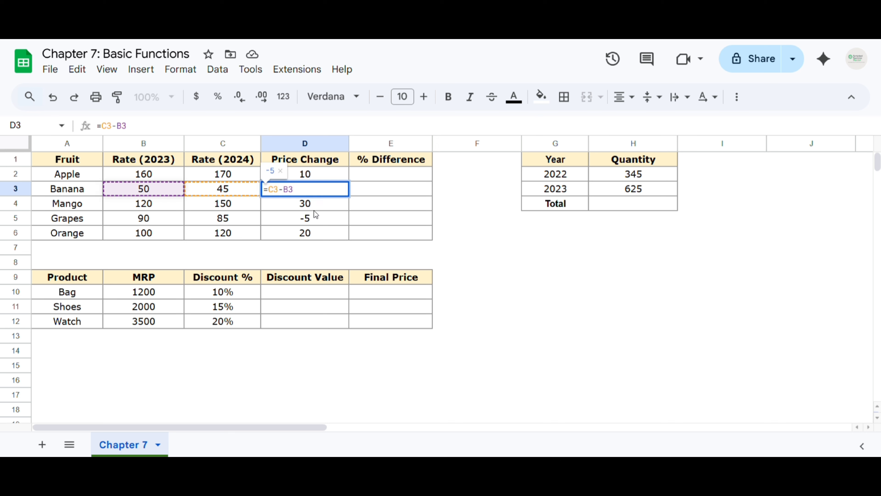
{"action": "key", "text": "Return"}
{"action": "key", "text": "F2"}
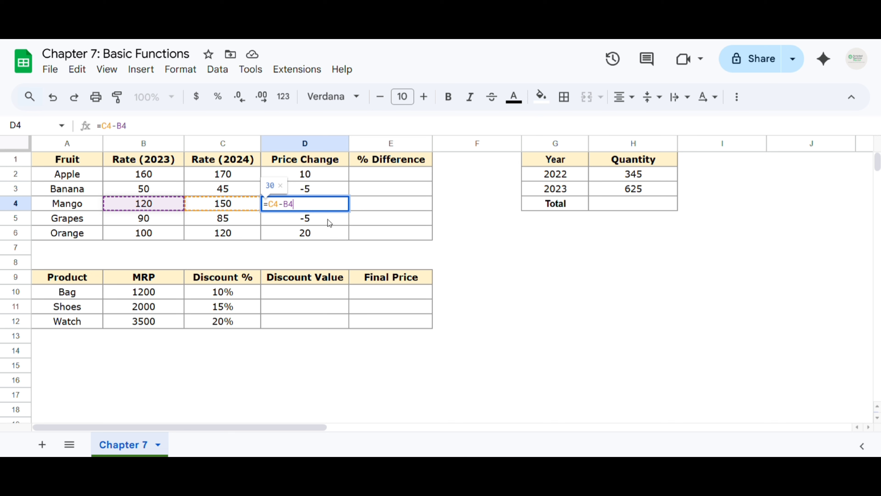
{"action": "key", "text": "Escape"}
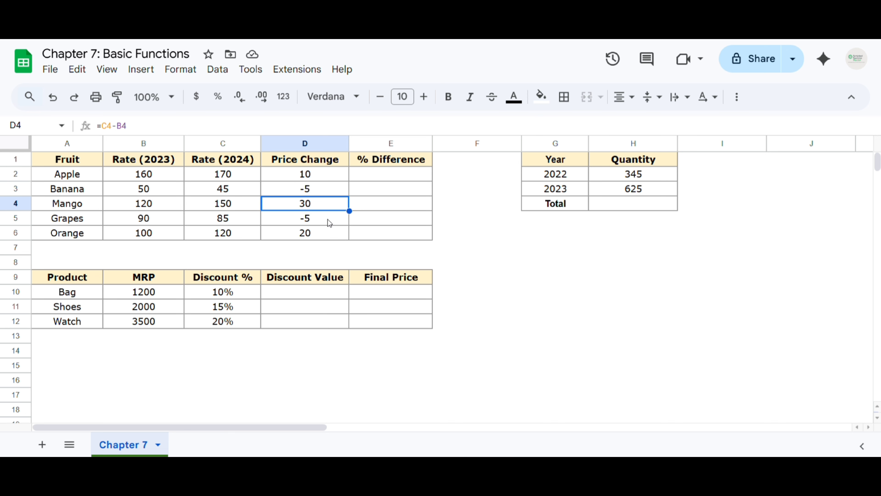
{"action": "key", "text": "ctrl+z"}
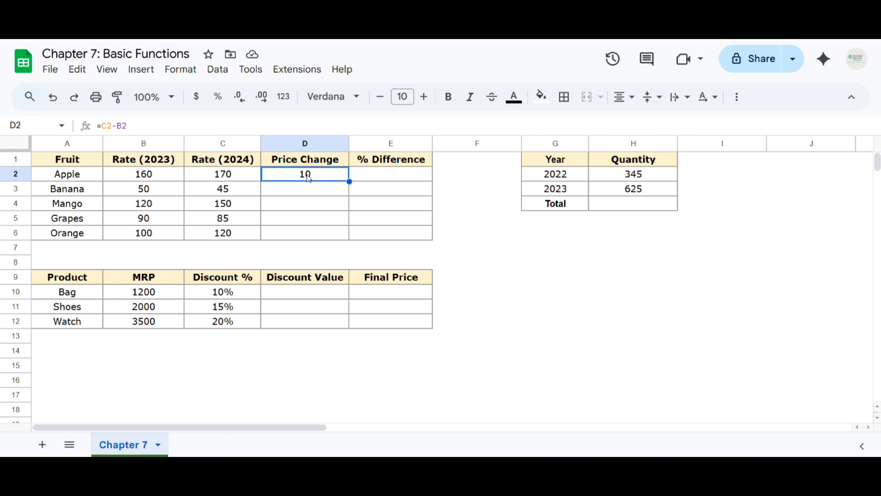
- Try the Fill down command on D2:D6, check the formula in each row, and undo it
{"action": "left_click_drag", "start_coordinate": [303, 173], "coordinate": [295, 238]}
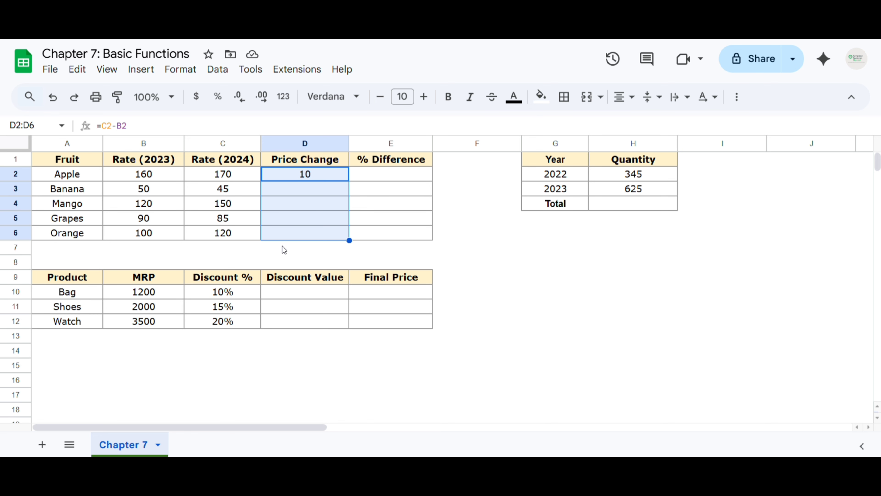
{"action": "key", "text": "ctrl+d"}
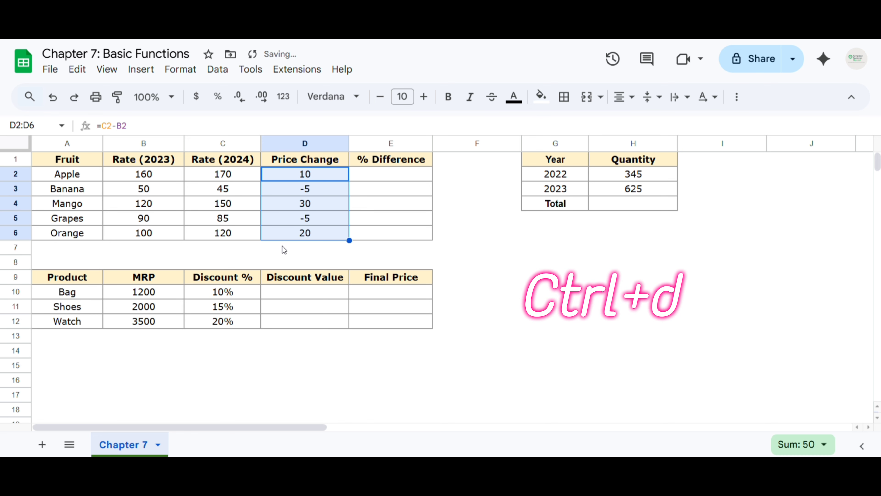
{"action": "left_click", "coordinate": [309, 189]}
{"action": "left_click", "coordinate": [310, 205]}
{"action": "left_click", "coordinate": [310, 218]}
{"action": "left_click", "coordinate": [307, 237]}
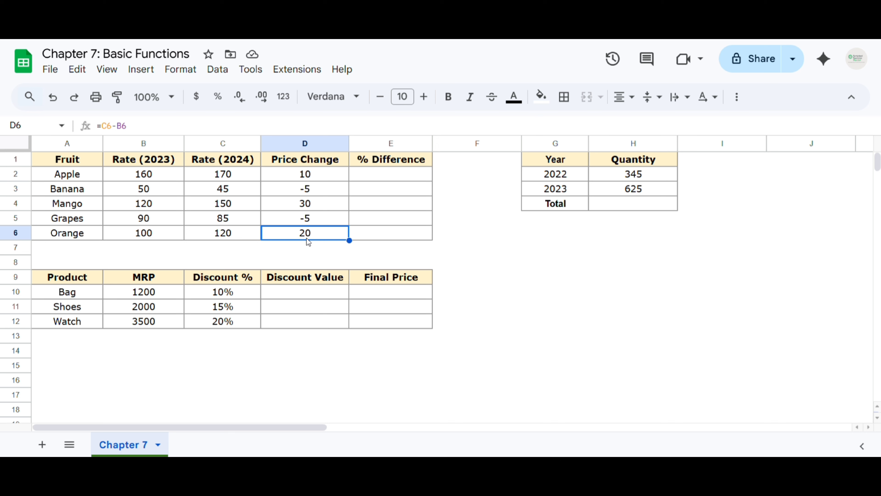
{"action": "key", "text": "ctrl+z"}
- Try copying the D2 formula and pasting it into D3:D6, check the pasted formulas, and undo the paste
{"action": "left_click", "coordinate": [312, 176]}
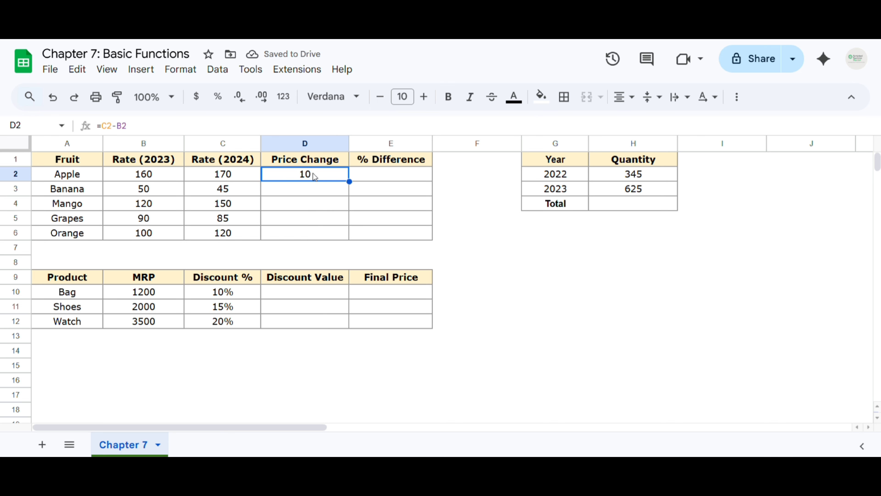
{"action": "key", "text": "ctrl+c"}
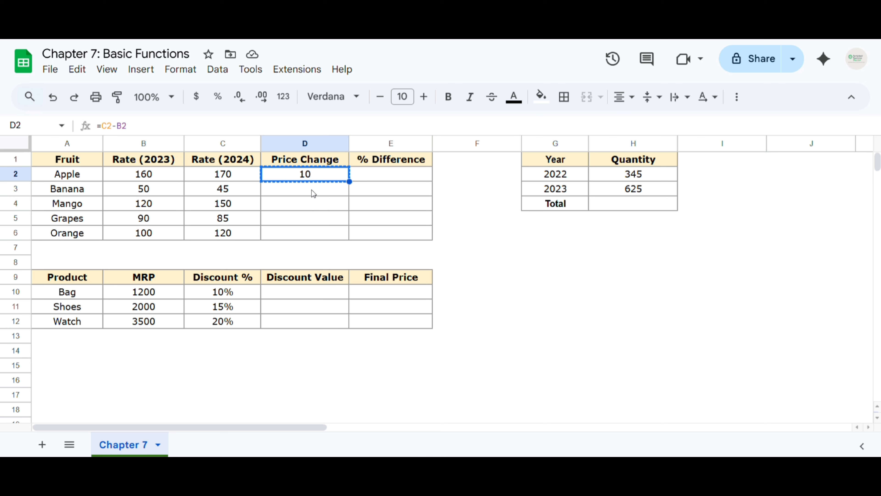
{"action": "left_click_drag", "start_coordinate": [311, 190], "coordinate": [311, 237]}
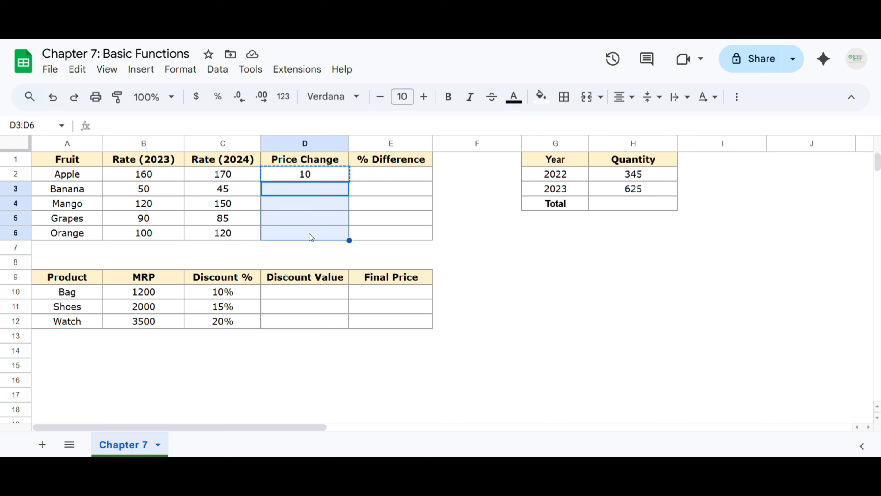
{"action": "key", "text": "ctrl+v"}
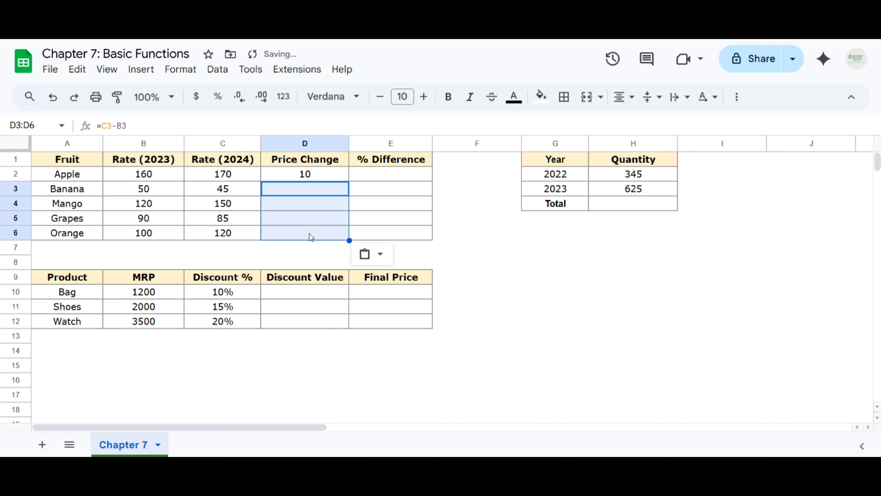
{"action": "left_click", "coordinate": [316, 204]}
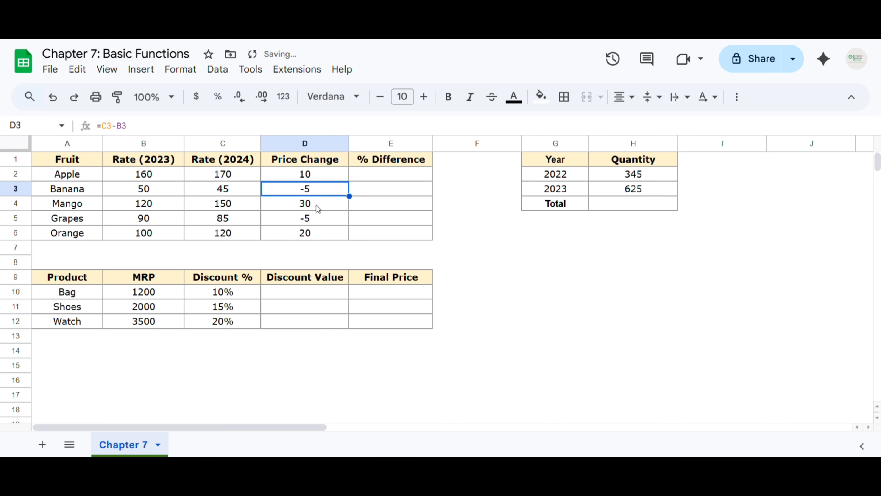
{"action": "key", "text": "Down"}
{"action": "key", "text": "Down"}
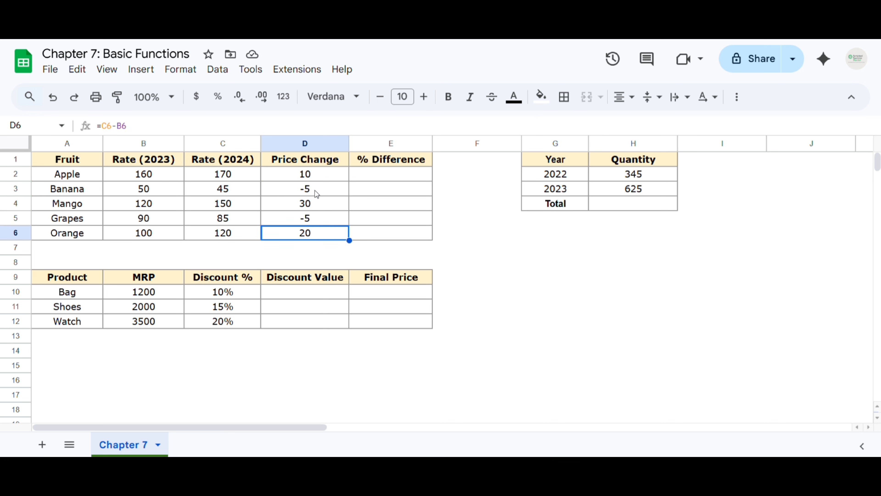
{"action": "key", "text": "ctrl+z"}
{"action": "left_click", "coordinate": [335, 174]}
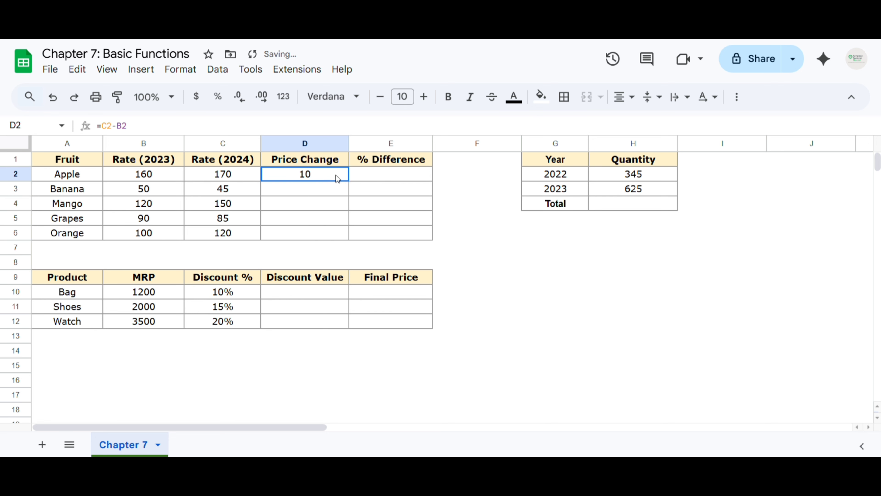
{"action": "right_click", "coordinate": [318, 175]}
{"action": "mouse_move", "coordinate": [449, 176]}
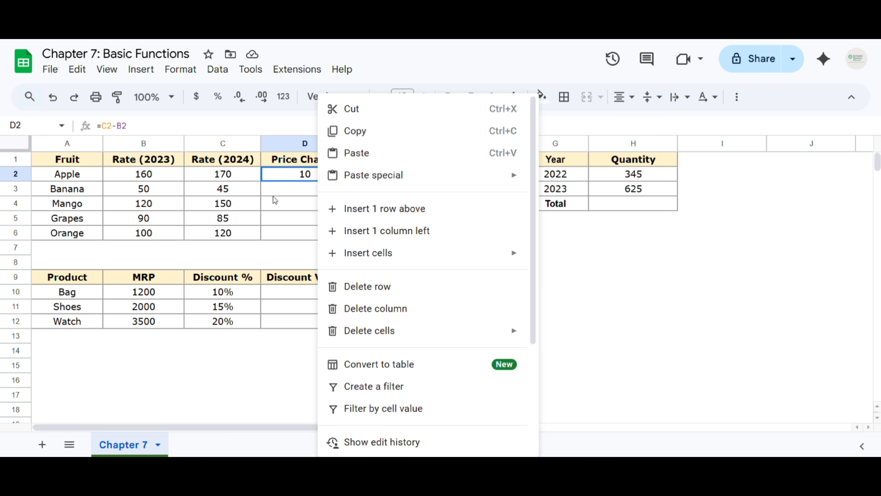
{"action": "left_click", "coordinate": [281, 192]}
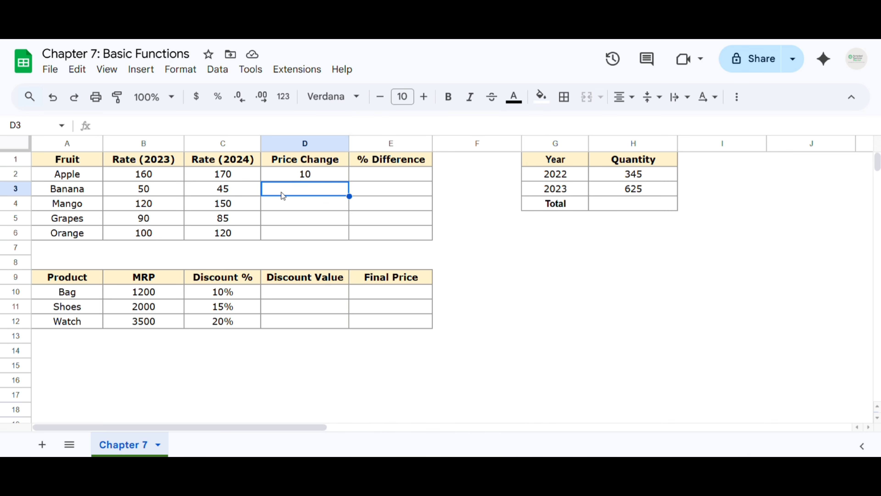
- Fill the Price Change formula from D2 down to D6 and check the formula in D3
{"action": "left_click", "coordinate": [321, 176]}
{"action": "left_click_drag", "start_coordinate": [349, 181], "coordinate": [344, 233]}
{"action": "left_click", "coordinate": [305, 191]}
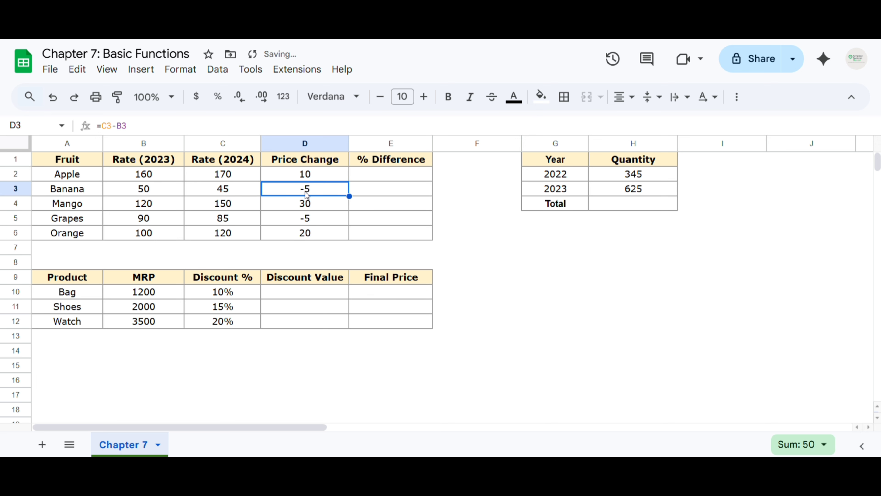
- Enter the formula =D2/B2 in E2 to calculate Apple's percentage difference
{"action": "left_click", "coordinate": [368, 170]}
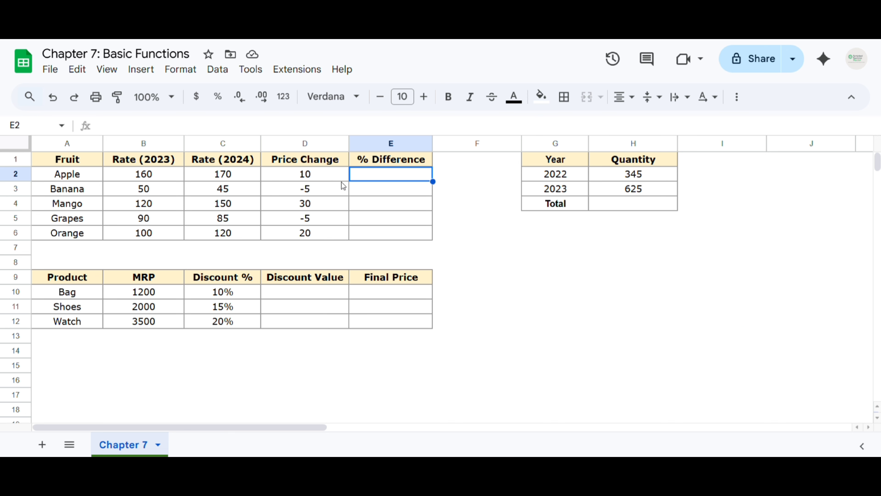
{"action": "type", "text": "="}
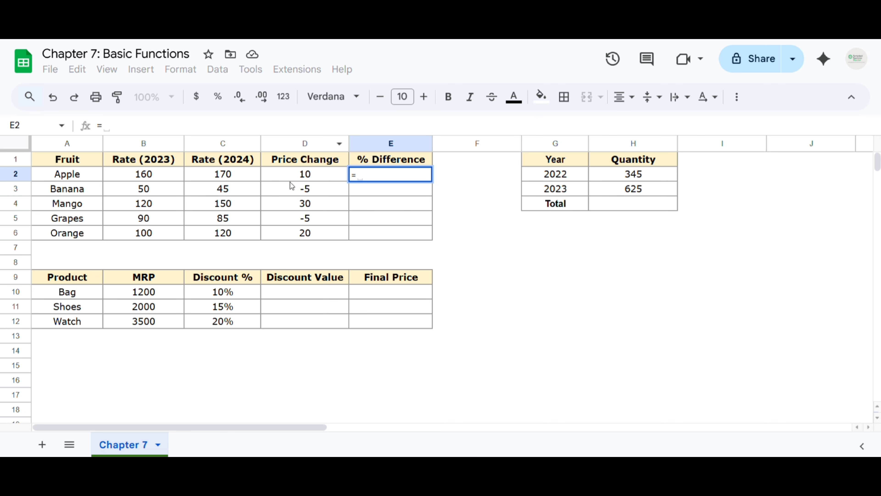
{"action": "left_click", "coordinate": [295, 178]}
{"action": "type", "text": "/"}
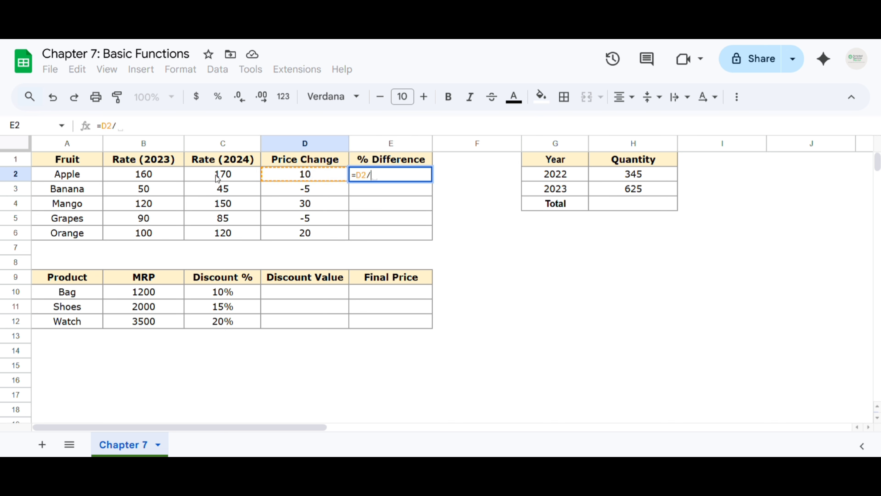
{"action": "left_click", "coordinate": [154, 181]}
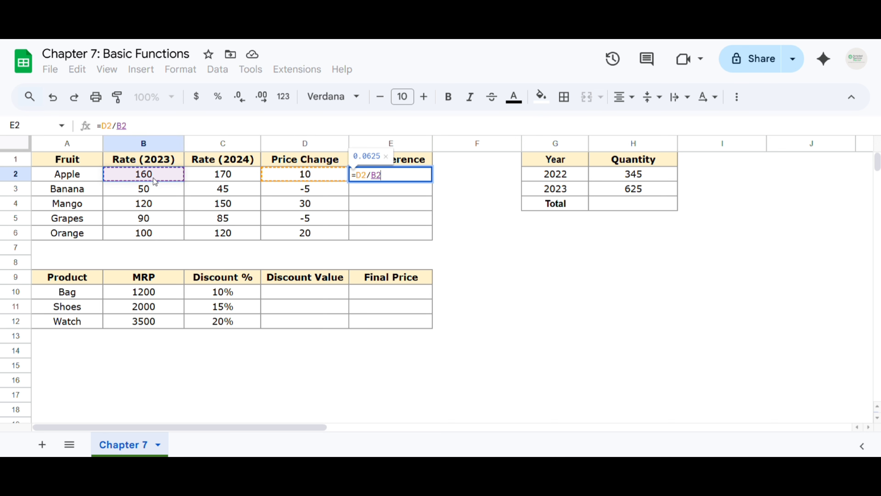
{"action": "key", "text": "Return"}
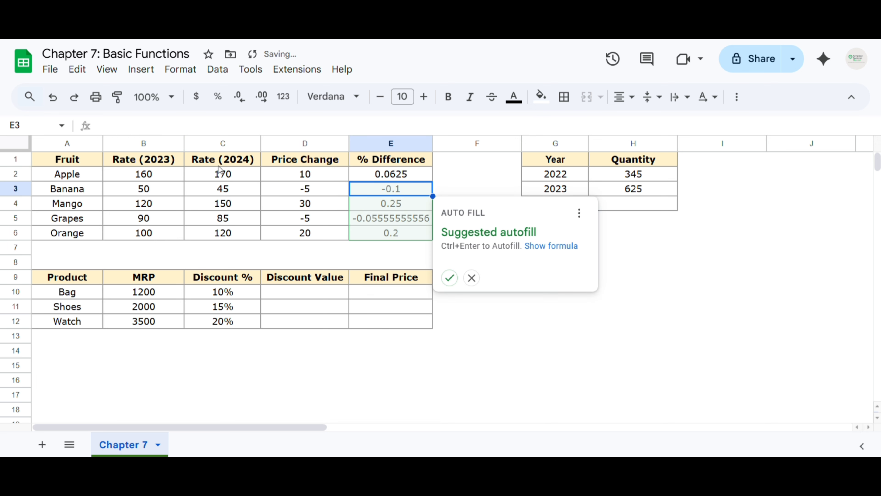
- Fill the % Difference formula from E2 down to E6 and format the range as percentages
{"action": "left_click", "coordinate": [427, 175]}
{"action": "left_click_drag", "start_coordinate": [433, 181], "coordinate": [432, 239]}
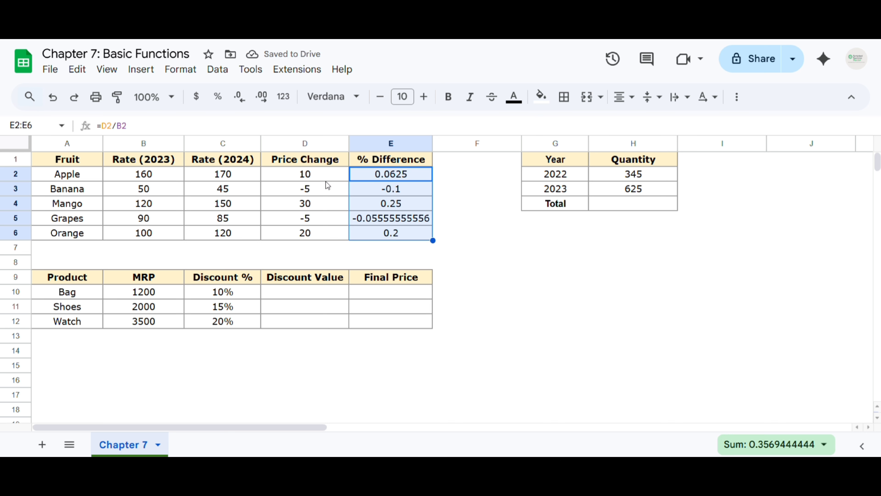
{"action": "left_click", "coordinate": [214, 105]}
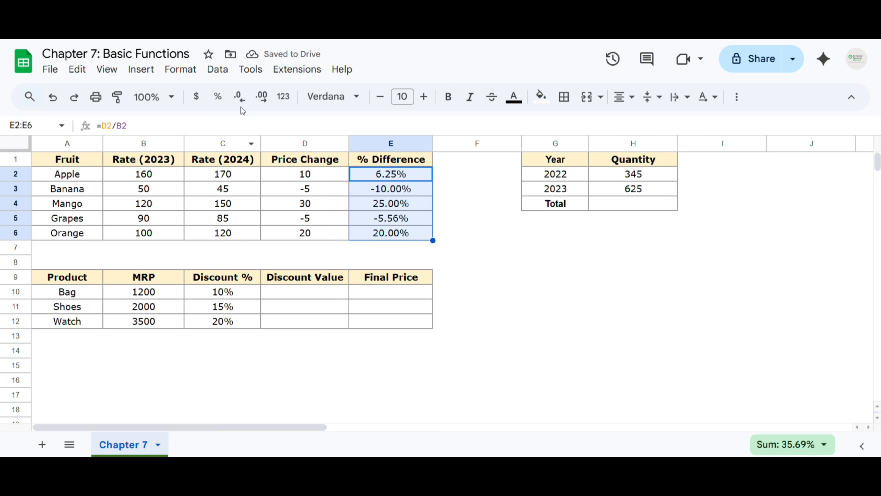
- Display the % Difference values in E2:E6 without decimal places and check the formulas in E4, E3 and E2
{"action": "left_click", "coordinate": [240, 98]}
{"action": "left_click", "coordinate": [239, 99]}
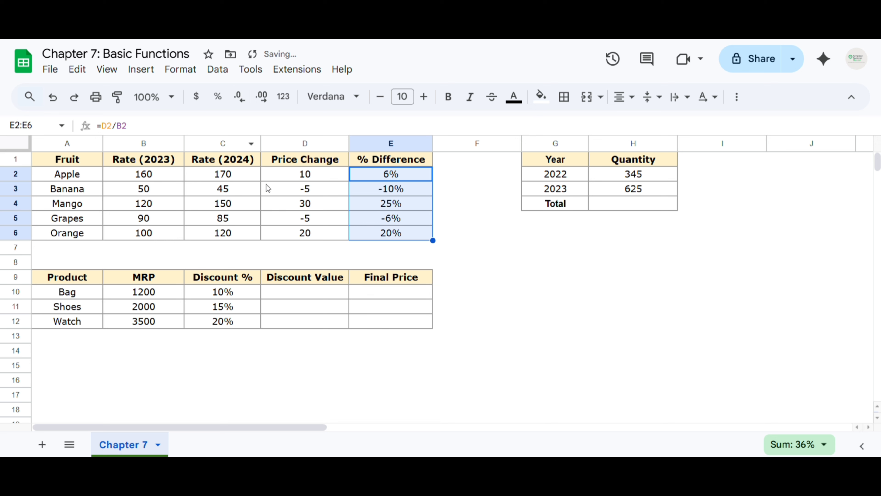
{"action": "left_click", "coordinate": [408, 203]}
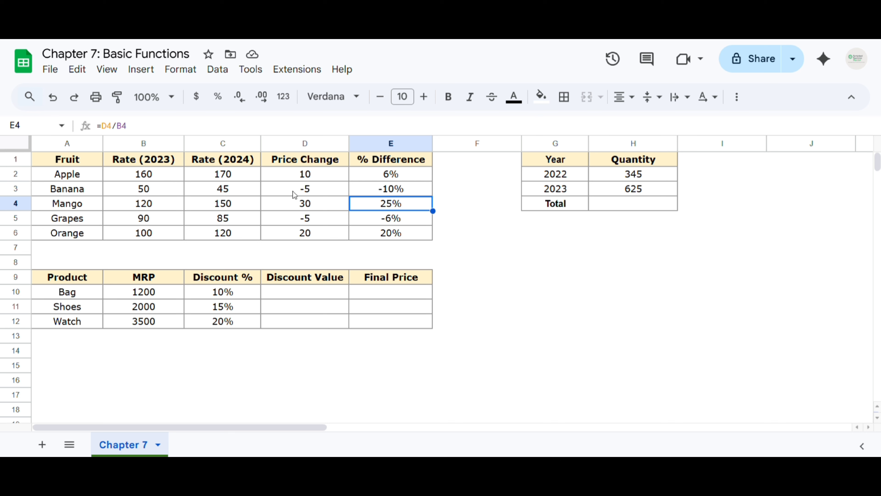
{"action": "left_click", "coordinate": [380, 190]}
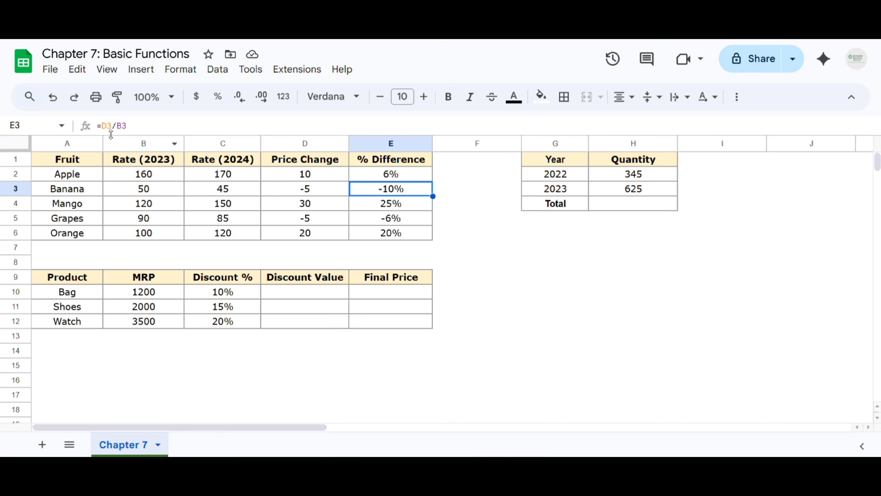
{"action": "left_click", "coordinate": [168, 190]}
{"action": "left_click", "coordinate": [391, 179]}
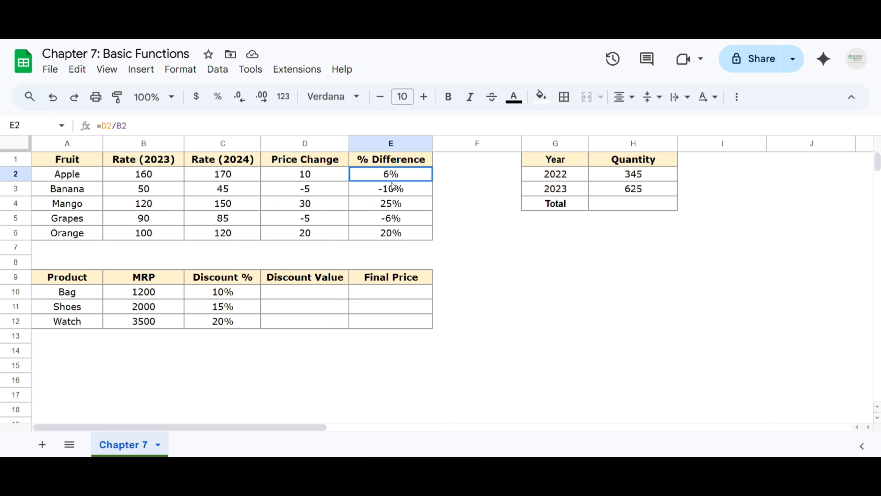
{"action": "double_click", "coordinate": [391, 180]}
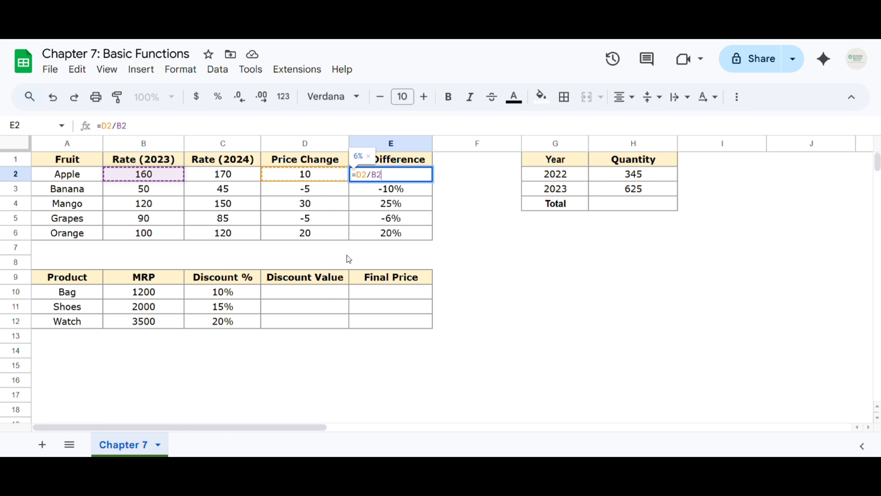
{"action": "key", "text": "Return"}
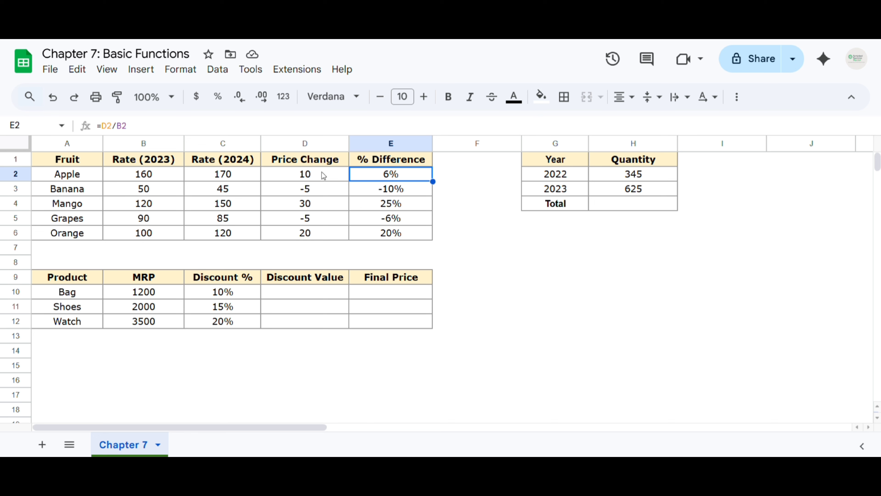
- Enter the formula =H2+H3 in H4 to total the 2022 and 2023 quantities, and check the formula
{"action": "left_click", "coordinate": [625, 204]}
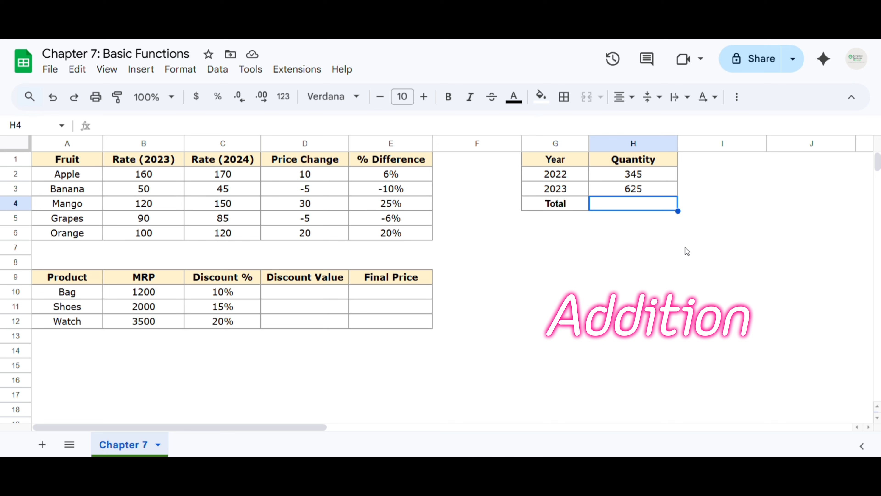
{"action": "type", "text": "="}
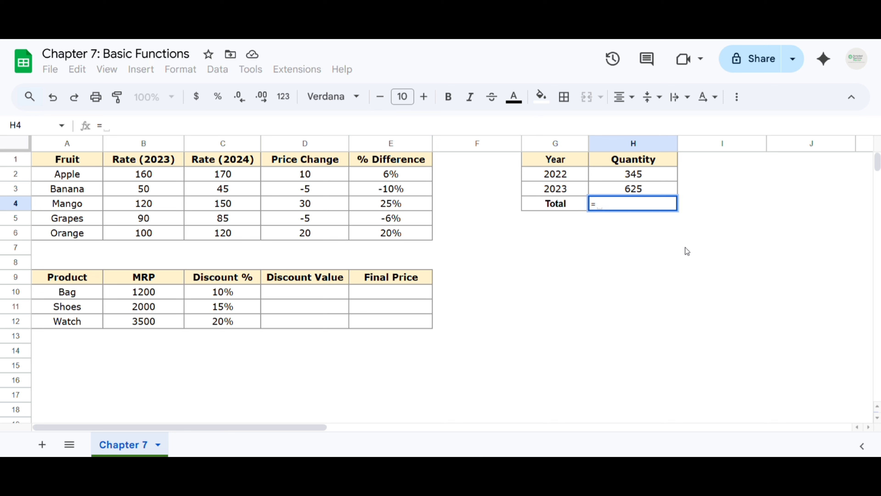
{"action": "left_click", "coordinate": [634, 178]}
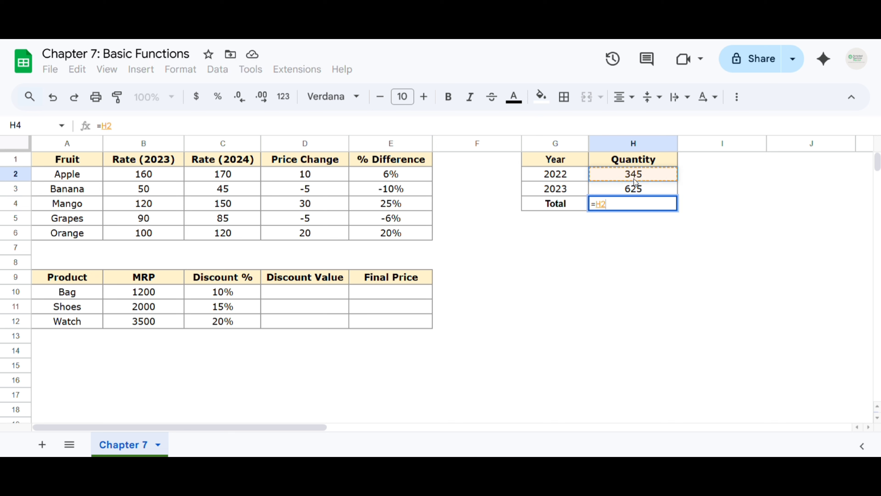
{"action": "type", "text": "+"}
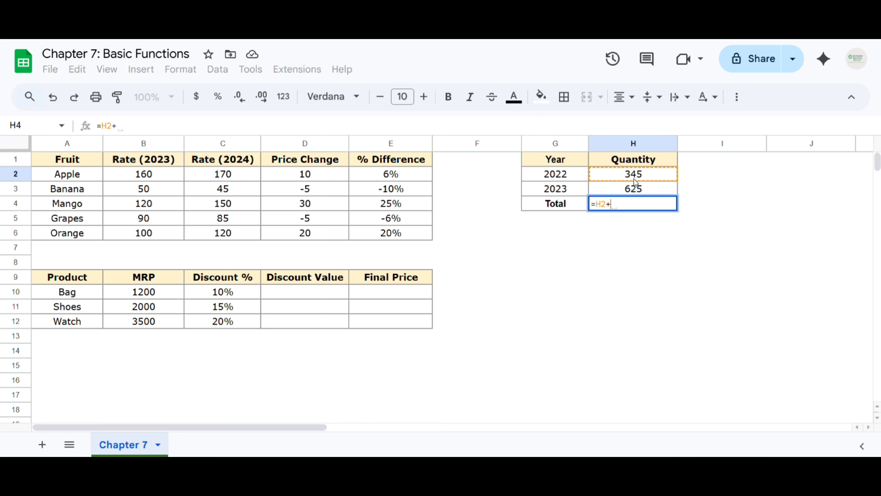
{"action": "left_click", "coordinate": [632, 192]}
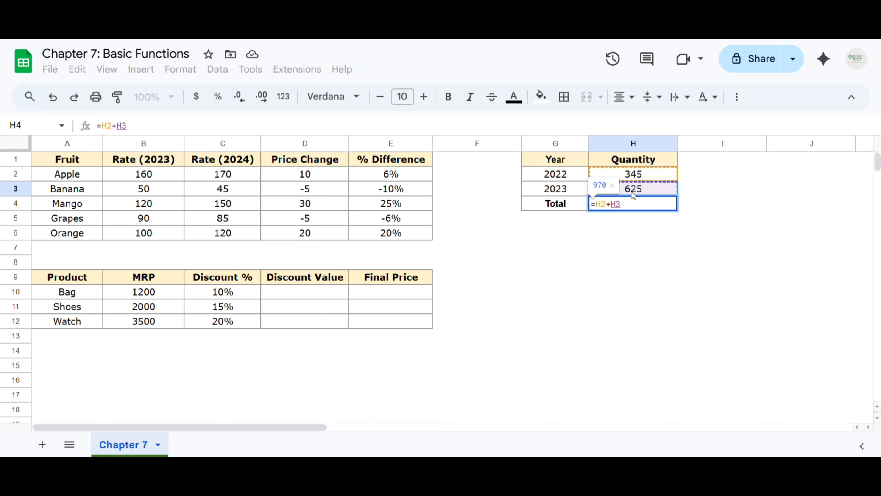
{"action": "key", "text": "Return"}
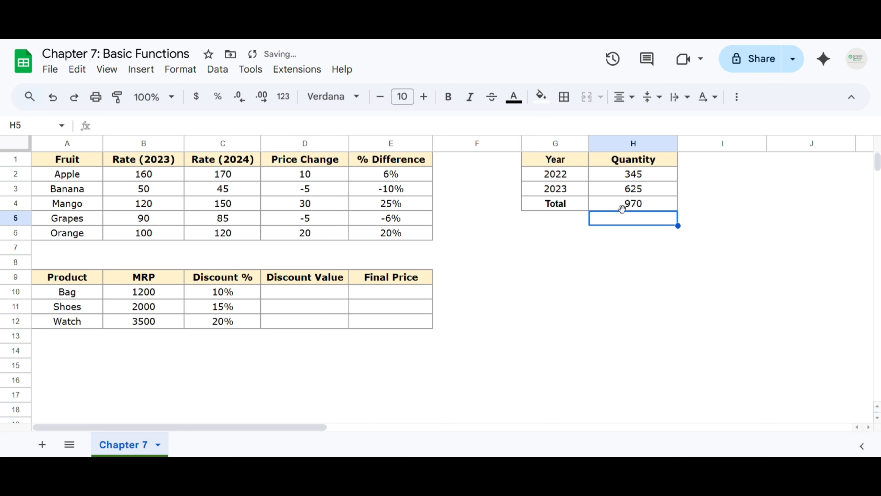
{"action": "left_click", "coordinate": [620, 207]}
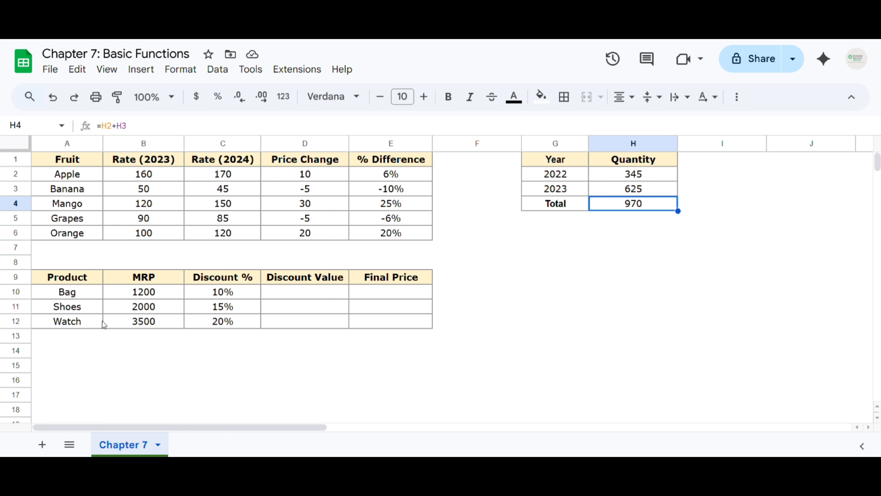
- Enter the formula =B10*C10 in D10 to calculate the Bag's discount value from its MRP and discount percentage
{"action": "left_click_drag", "start_coordinate": [134, 292], "coordinate": [135, 328]}
{"action": "left_click", "coordinate": [216, 292]}
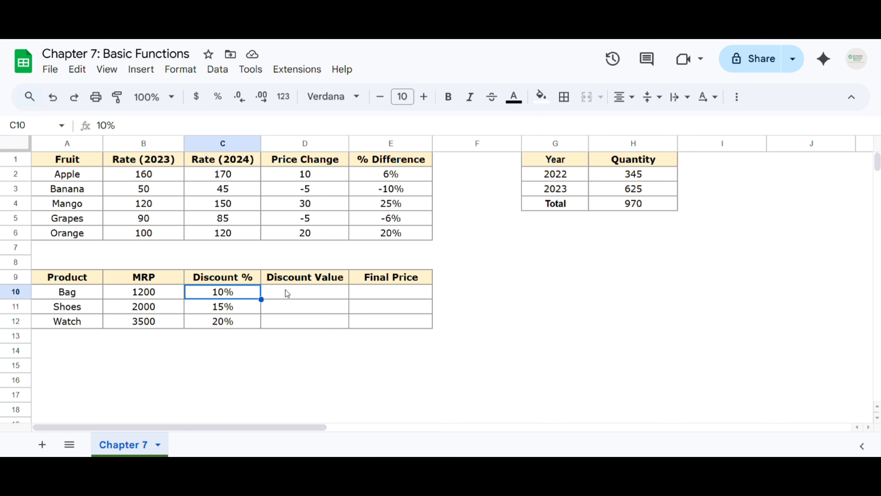
{"action": "left_click_drag", "start_coordinate": [381, 284], "coordinate": [385, 326]}
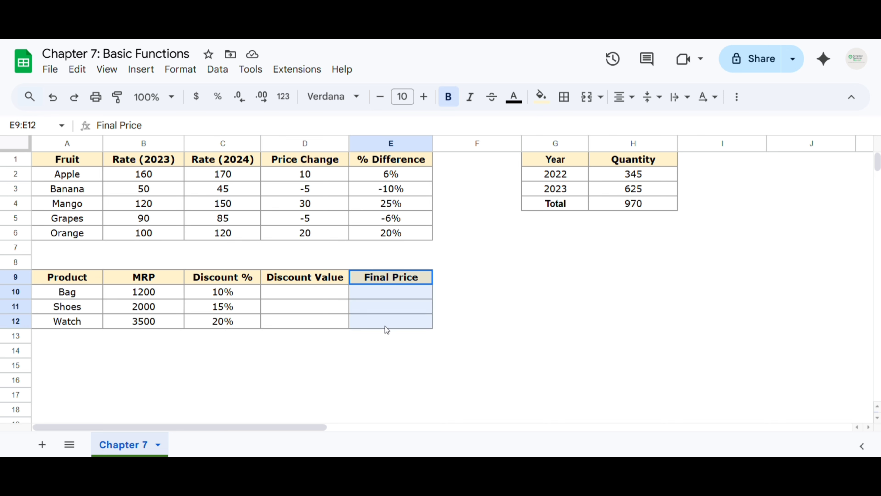
{"action": "left_click", "coordinate": [358, 291]}
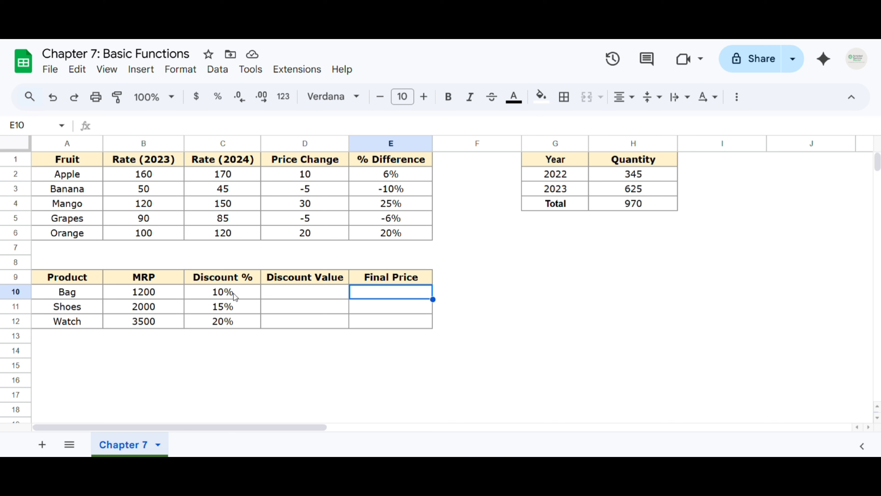
{"action": "left_click", "coordinate": [289, 290]}
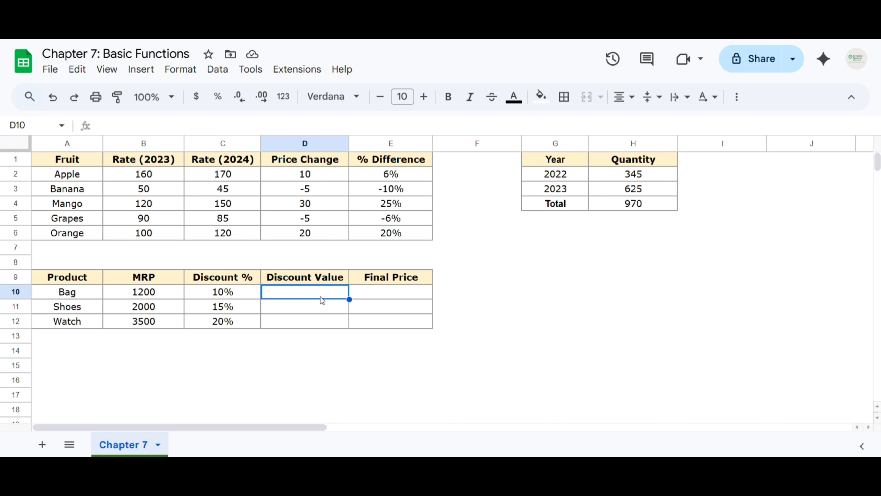
{"action": "type", "text": "="}
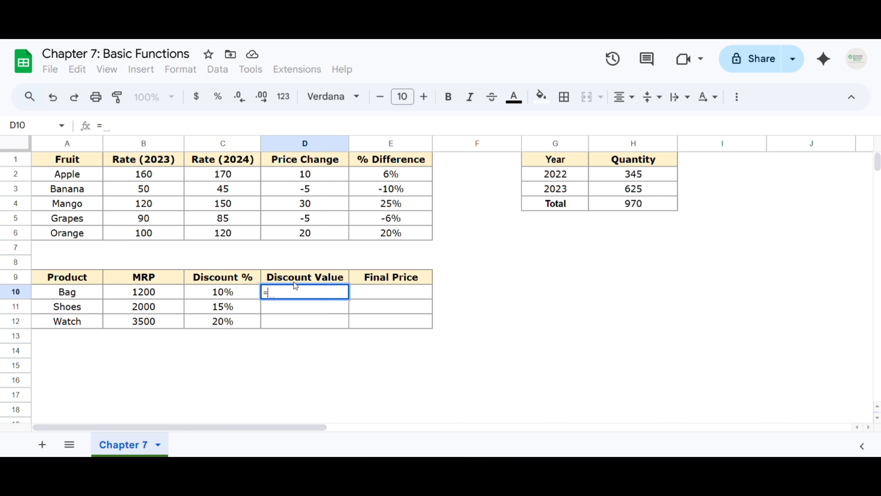
{"action": "left_click", "coordinate": [150, 293]}
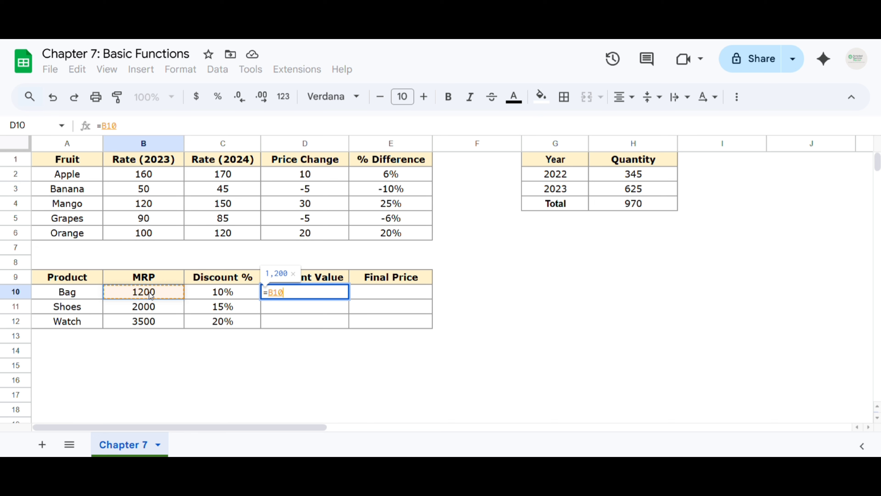
{"action": "type", "text": "*"}
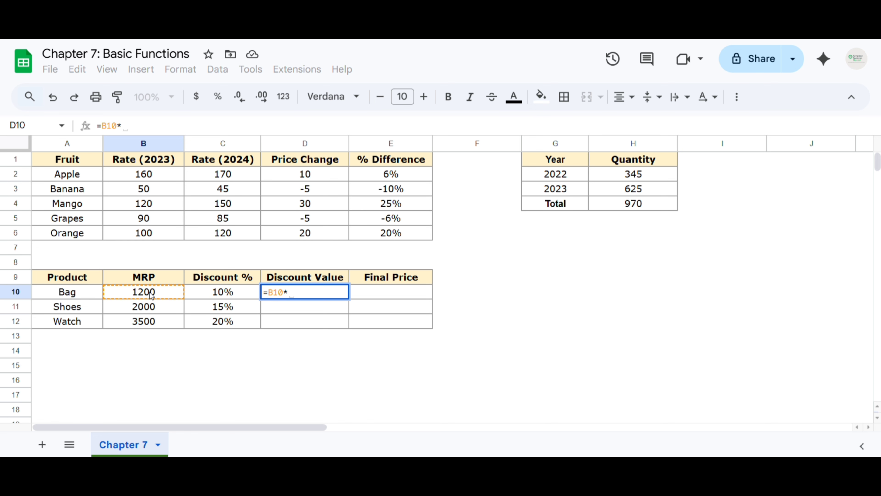
{"action": "left_click", "coordinate": [223, 295]}
{"action": "key", "text": "Return"}
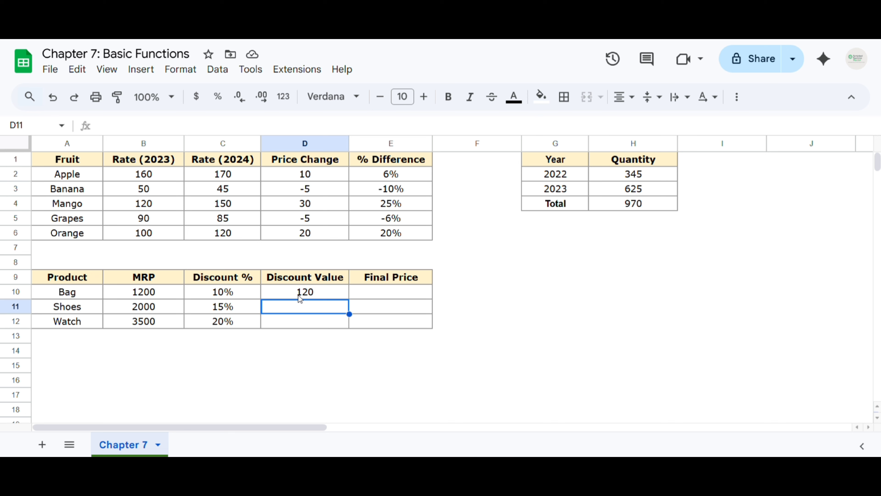
- Fill the Discount Value formula from D10 down to D12
{"action": "left_click", "coordinate": [315, 293]}
{"action": "left_click_drag", "start_coordinate": [351, 297], "coordinate": [347, 327]}
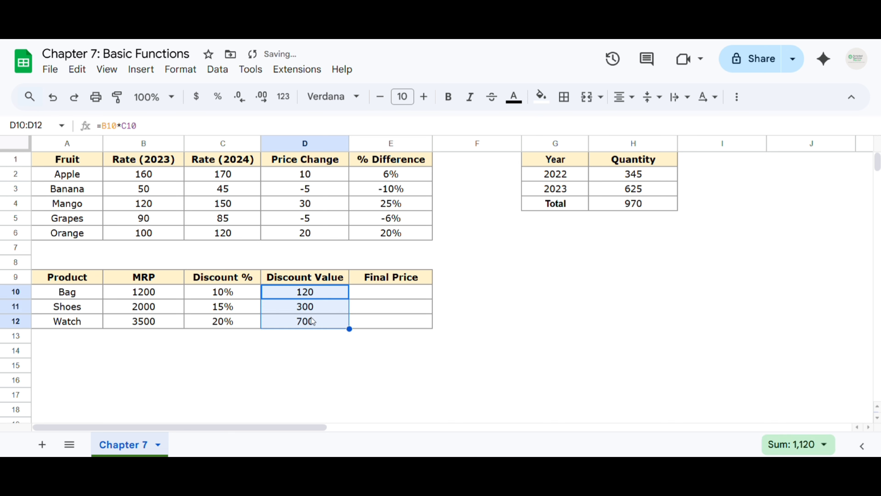
{"action": "left_click", "coordinate": [339, 310]}
- Enter the formula =B10-D10 in E10 to calculate the Bag's final price
{"action": "left_click", "coordinate": [376, 291]}
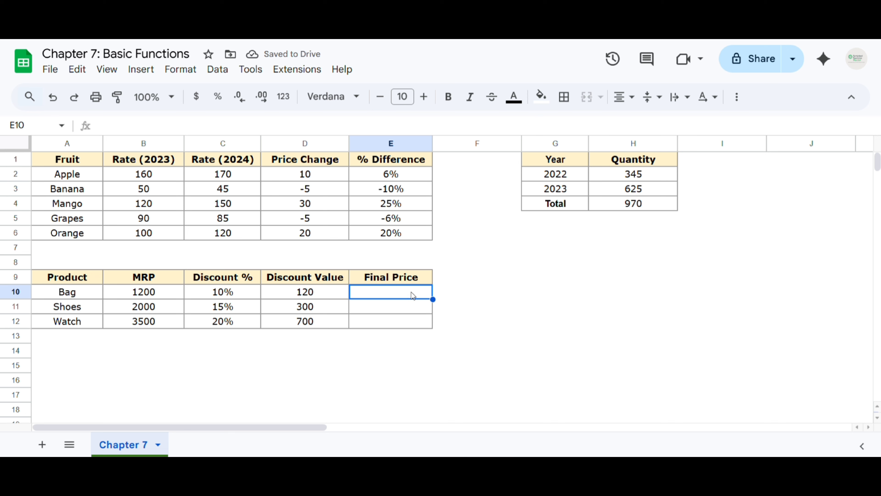
{"action": "type", "text": "="}
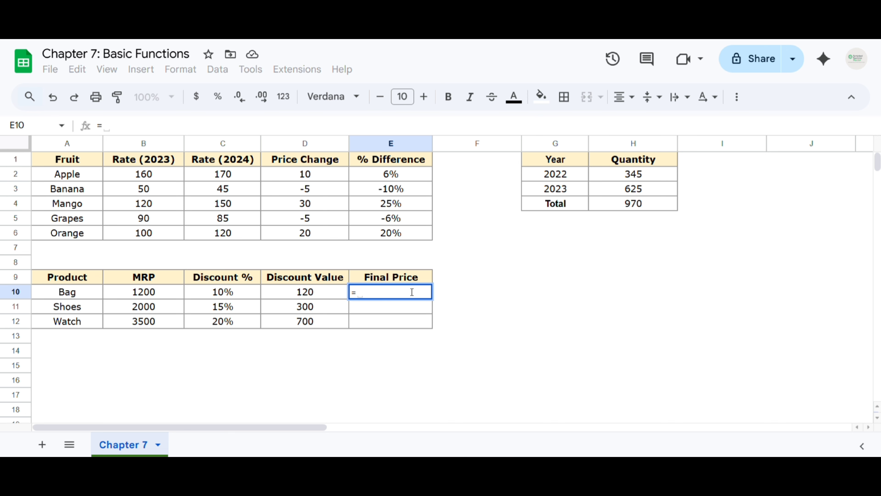
{"action": "left_click", "coordinate": [160, 293]}
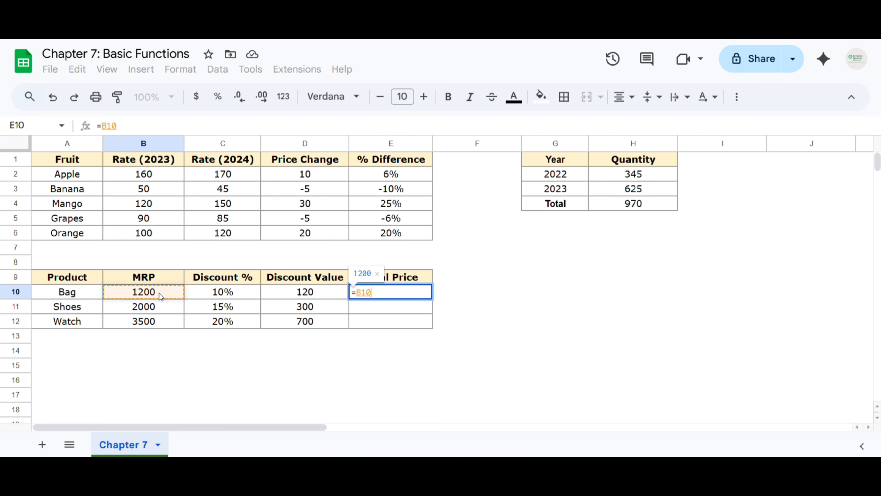
{"action": "type", "text": "-"}
{"action": "left_click", "coordinate": [307, 292]}
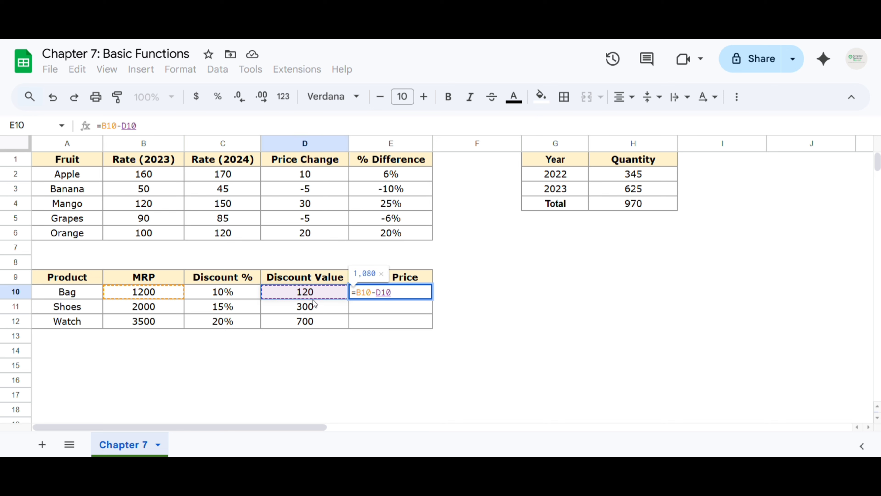
{"action": "key", "text": "Return"}
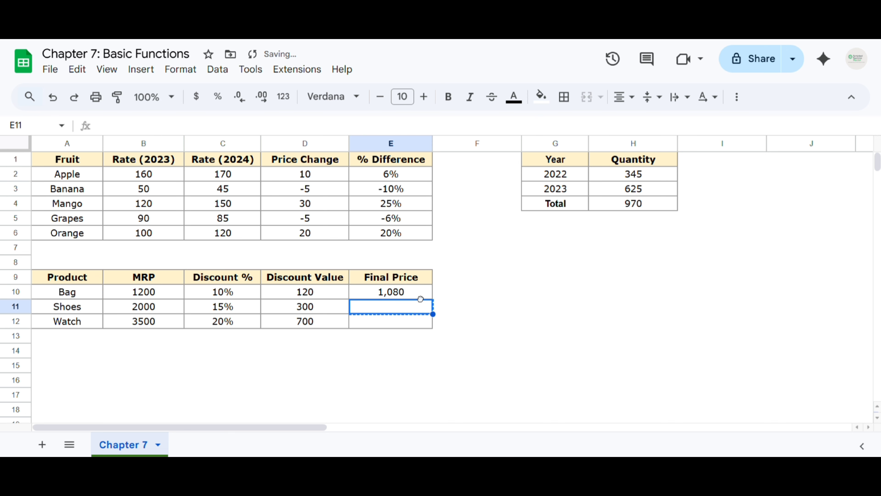
- Fill the Final Price formula from E10 down to E12 and review the Bag row's MRP, discount percentage and final price
{"action": "left_click", "coordinate": [420, 297]}
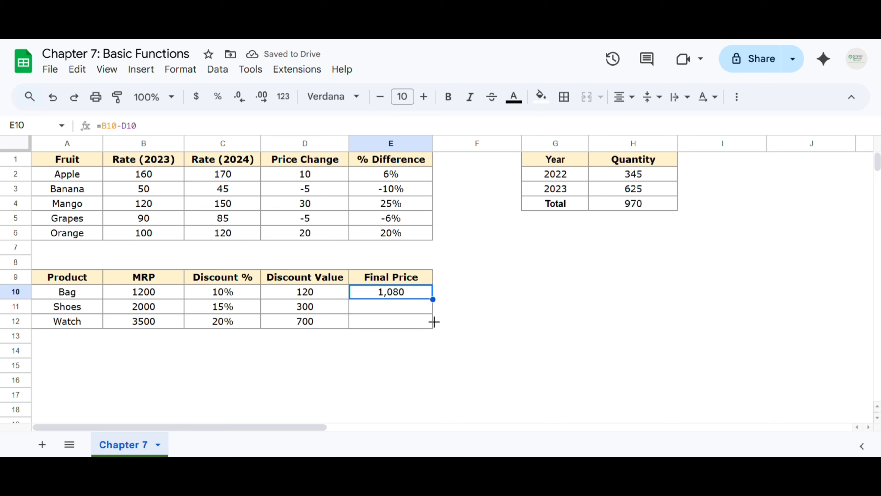
{"action": "left_click_drag", "start_coordinate": [433, 321], "coordinate": [432, 321]}
{"action": "left_click", "coordinate": [395, 293]}
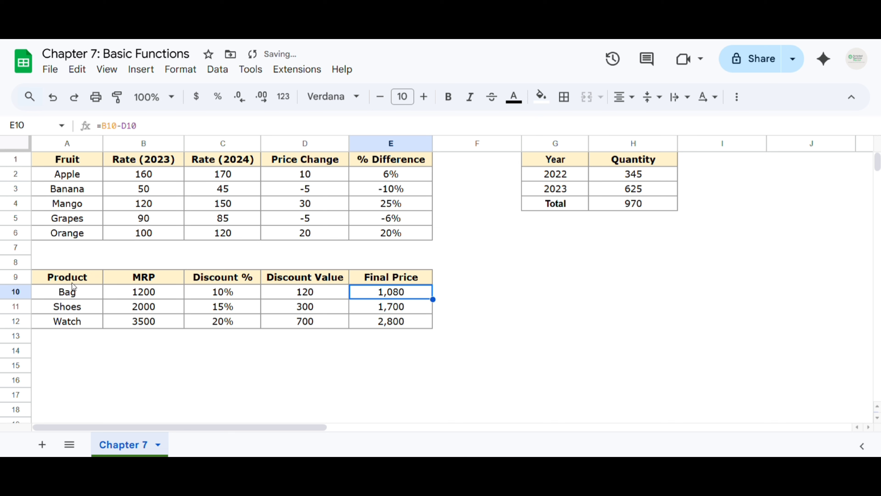
{"action": "left_click", "coordinate": [54, 298]}
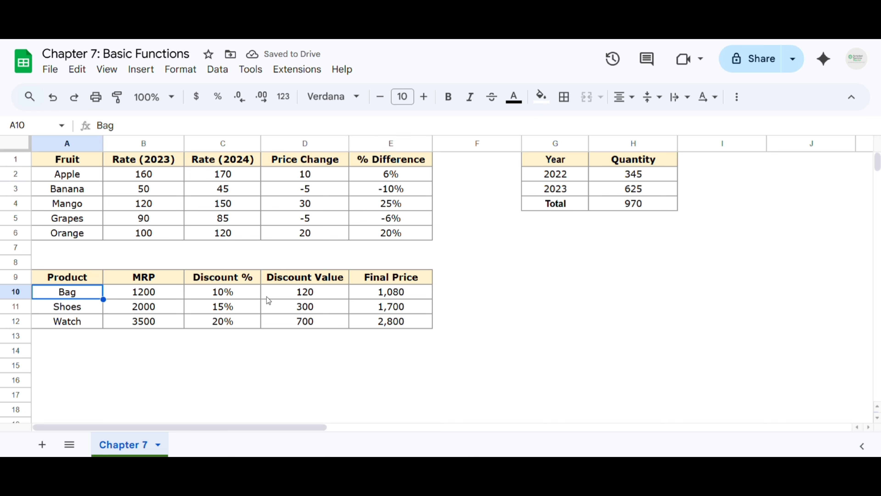
{"action": "left_click", "coordinate": [217, 297]}
{"action": "left_click", "coordinate": [131, 293]}
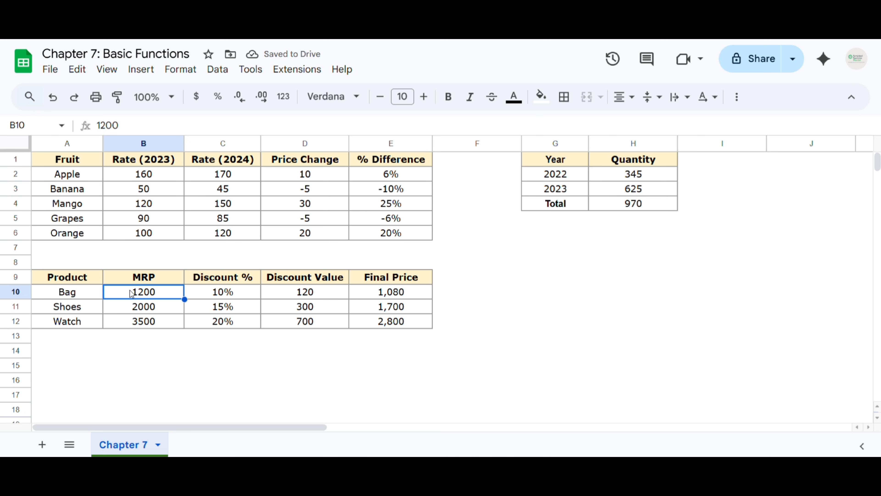
{"action": "left_click", "coordinate": [408, 293]}
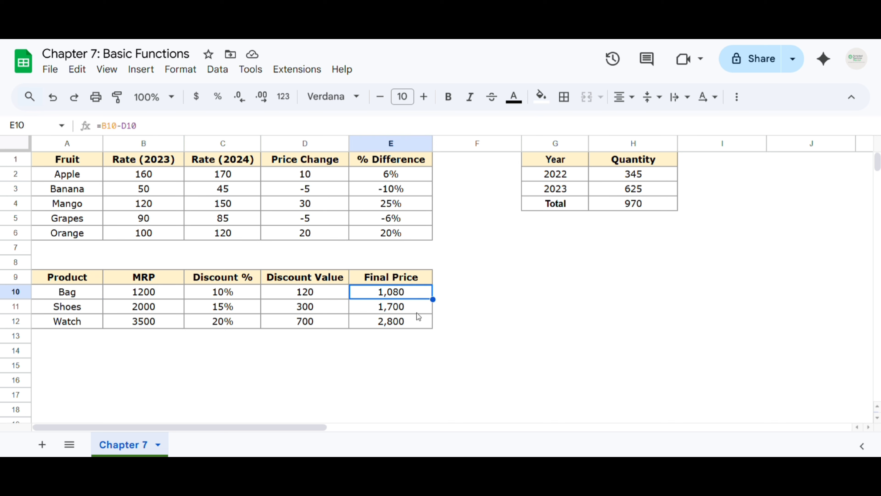
- Enter the formula =B10*(1-C10) in F10 to calculate the Bag's final price directly from its MRP and discount percentage
{"action": "left_click", "coordinate": [480, 297]}
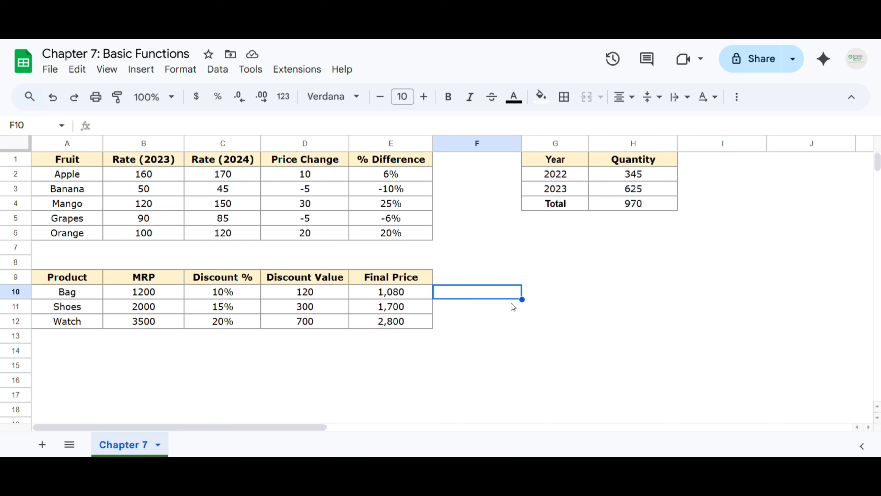
{"action": "left_click_drag", "start_coordinate": [345, 293], "coordinate": [408, 300]}
{"action": "left_click", "coordinate": [449, 293]}
{"action": "type", "text": "="}
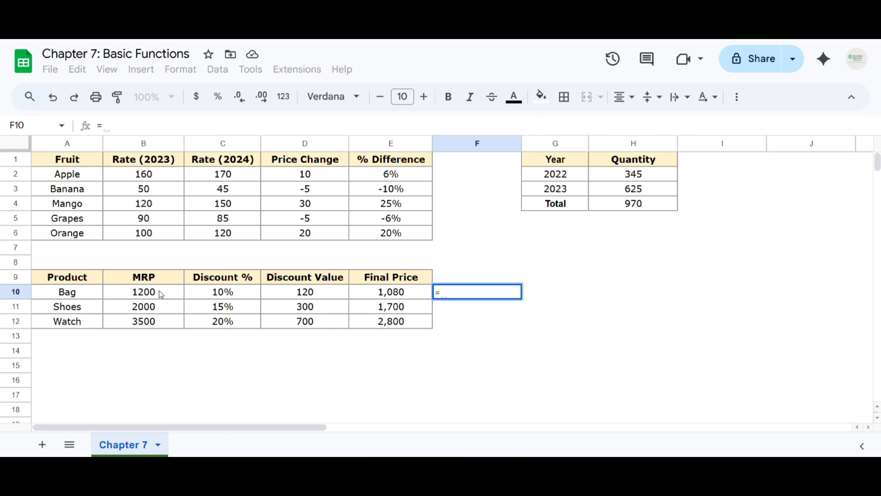
{"action": "left_click", "coordinate": [144, 295]}
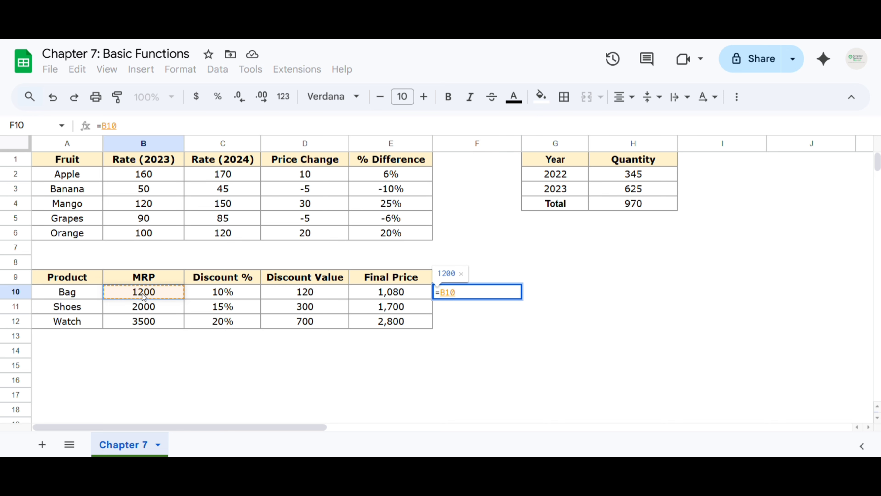
{"action": "type", "text": "*"}
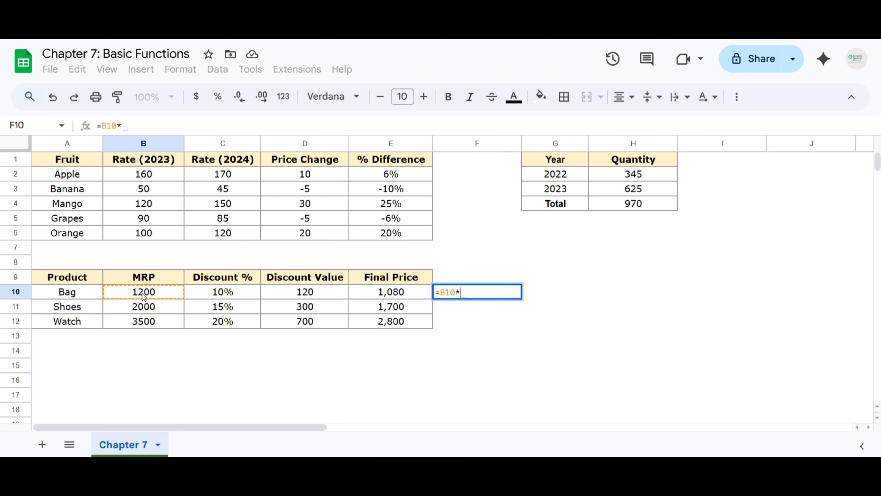
{"action": "type", "text": "(1-"}
{"action": "left_click", "coordinate": [215, 292]}
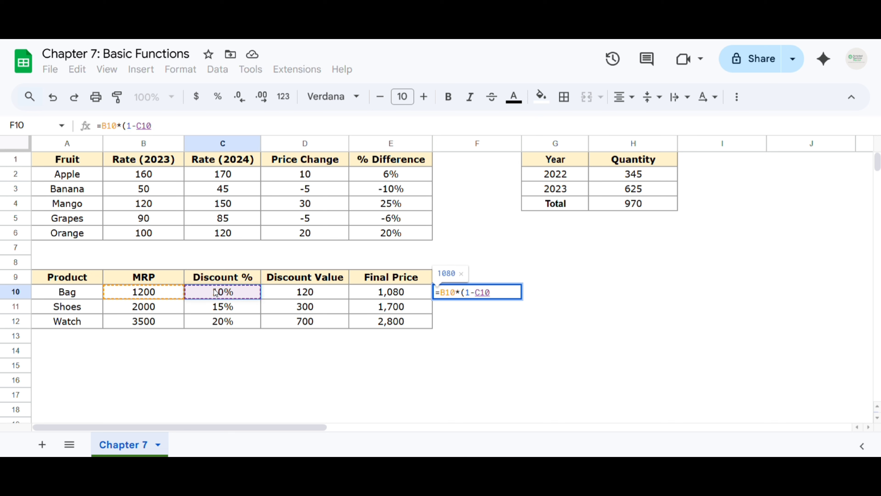
{"action": "type", "text": ")"}
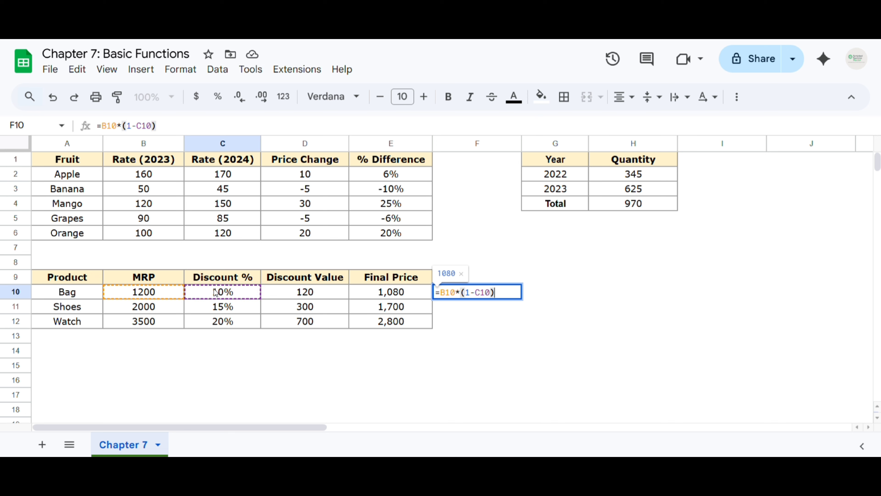
{"action": "key", "text": "Return"}
- Fill the single-step final price formula from F10 down to F12 and check the copied formula in the Shoes row
{"action": "left_click", "coordinate": [453, 292]}
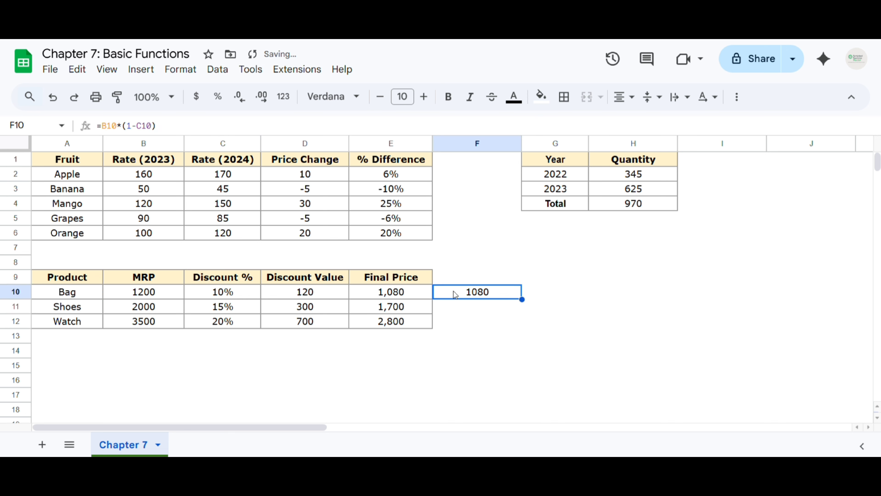
{"action": "double_click", "coordinate": [522, 299]}
{"action": "left_click", "coordinate": [467, 311]}
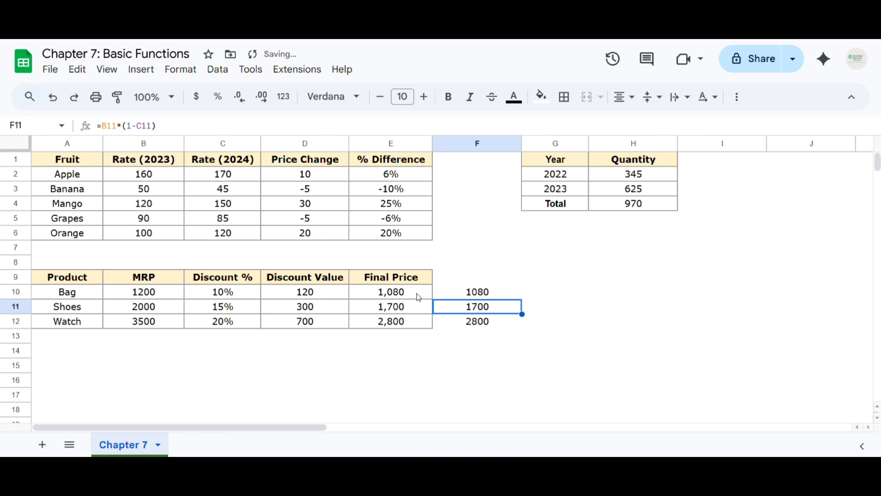
- Review the Bag row's inputs and final price formulas, the Apple row's price change and percentage difference formulas, and the quantity total formula
{"action": "left_click", "coordinate": [477, 294]}
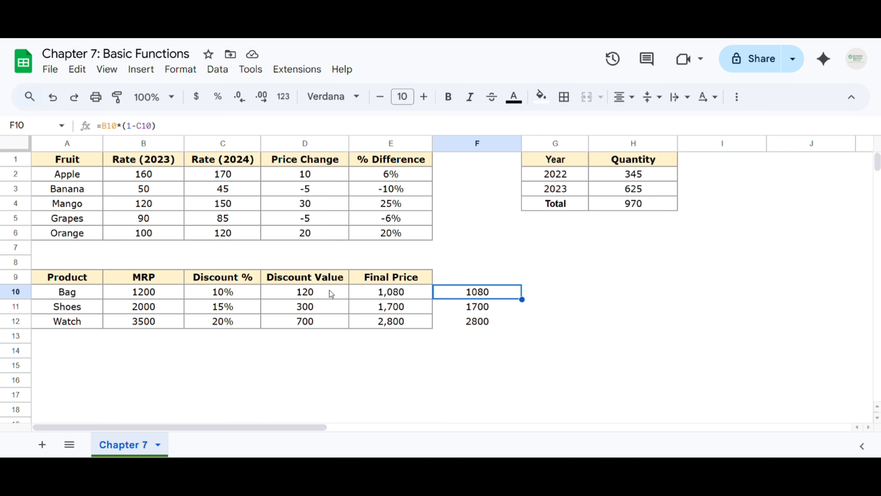
{"action": "left_click", "coordinate": [144, 292]}
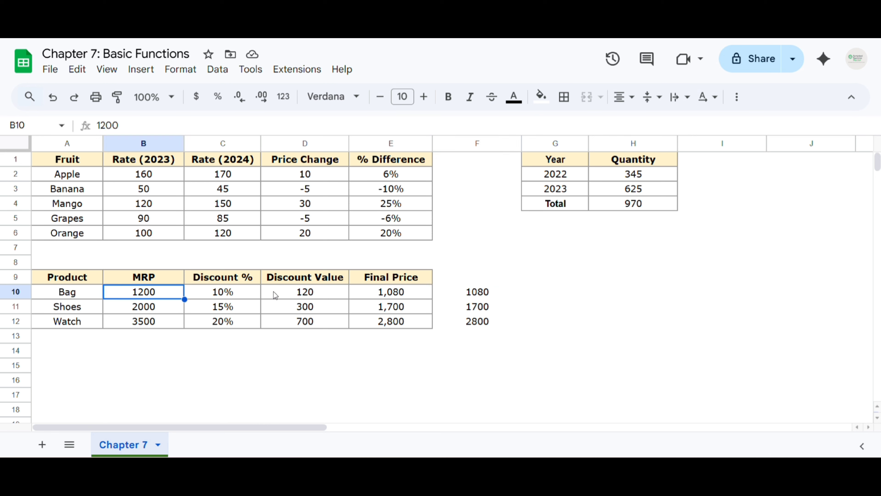
{"action": "left_click", "coordinate": [232, 291]}
{"action": "left_click", "coordinate": [327, 293]}
{"action": "left_click", "coordinate": [366, 294]}
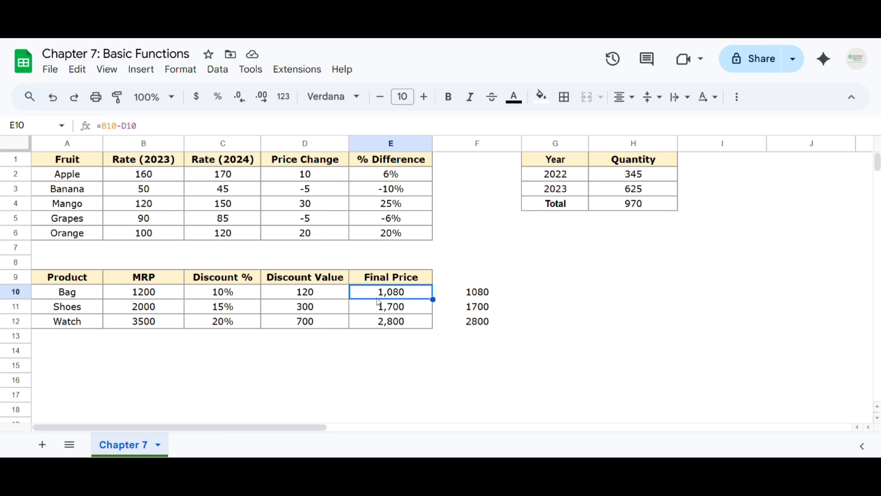
{"action": "left_click", "coordinate": [286, 172]}
{"action": "left_click", "coordinate": [396, 179]}
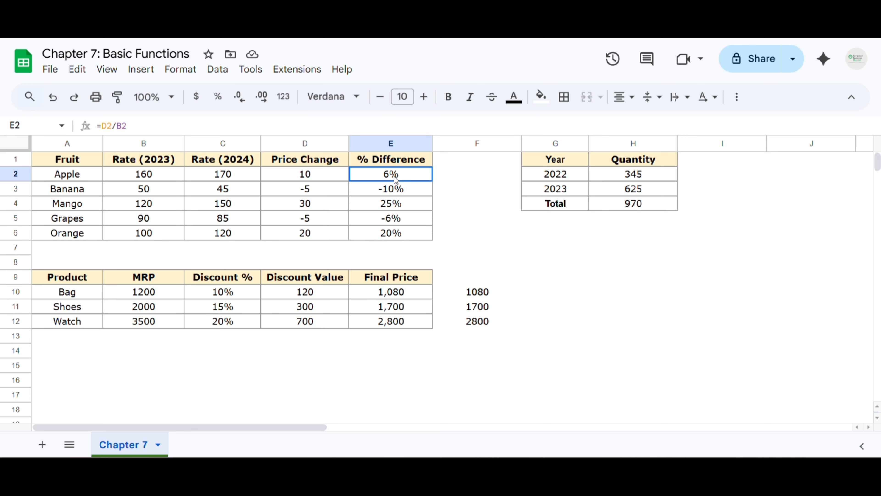
{"action": "left_click", "coordinate": [660, 203]}
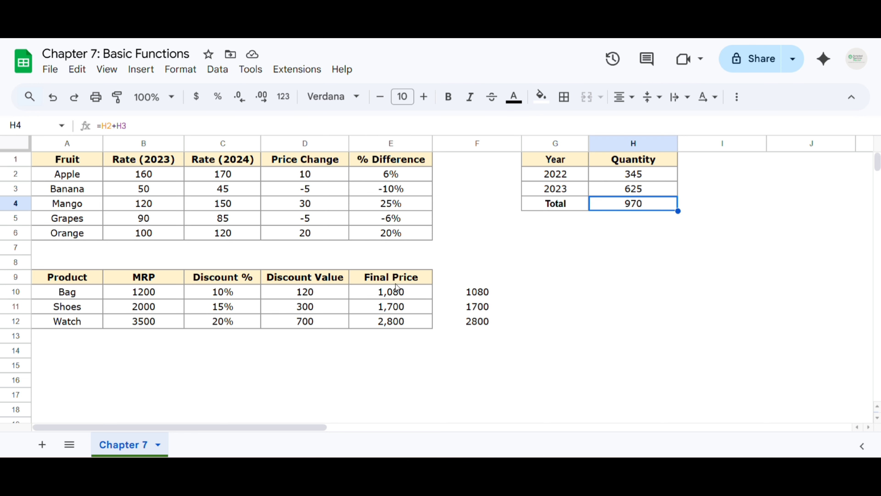
{"action": "left_click", "coordinate": [469, 298]}
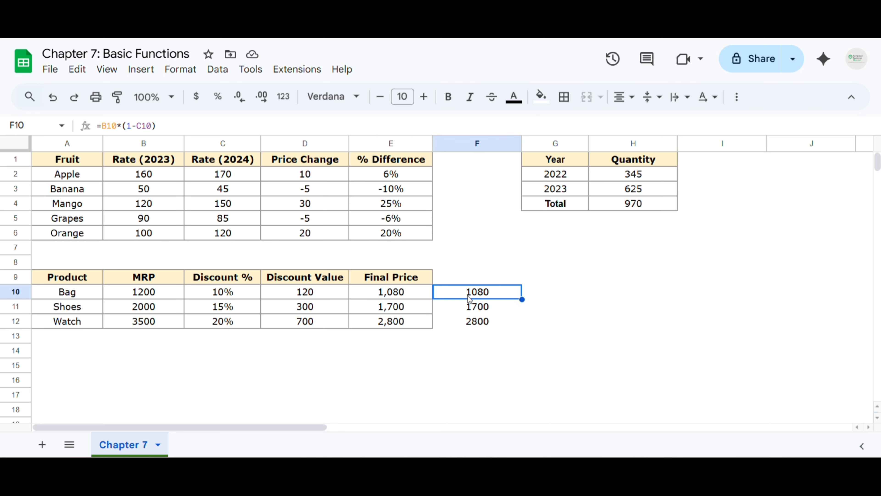